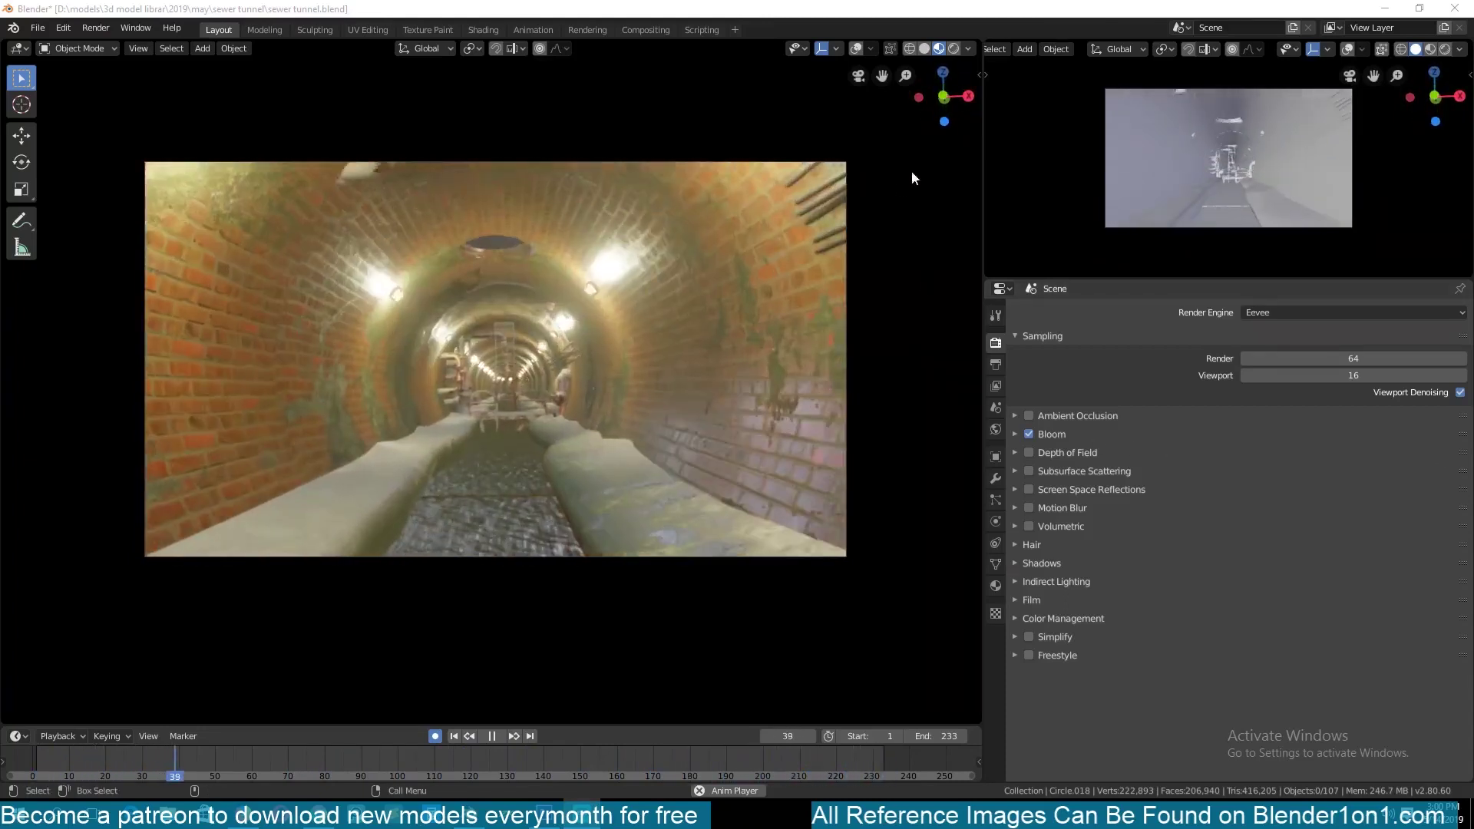
- Switch the playing tunnel flythrough viewport to Solid shading
{"action": "left_click", "coordinate": [924, 49]}
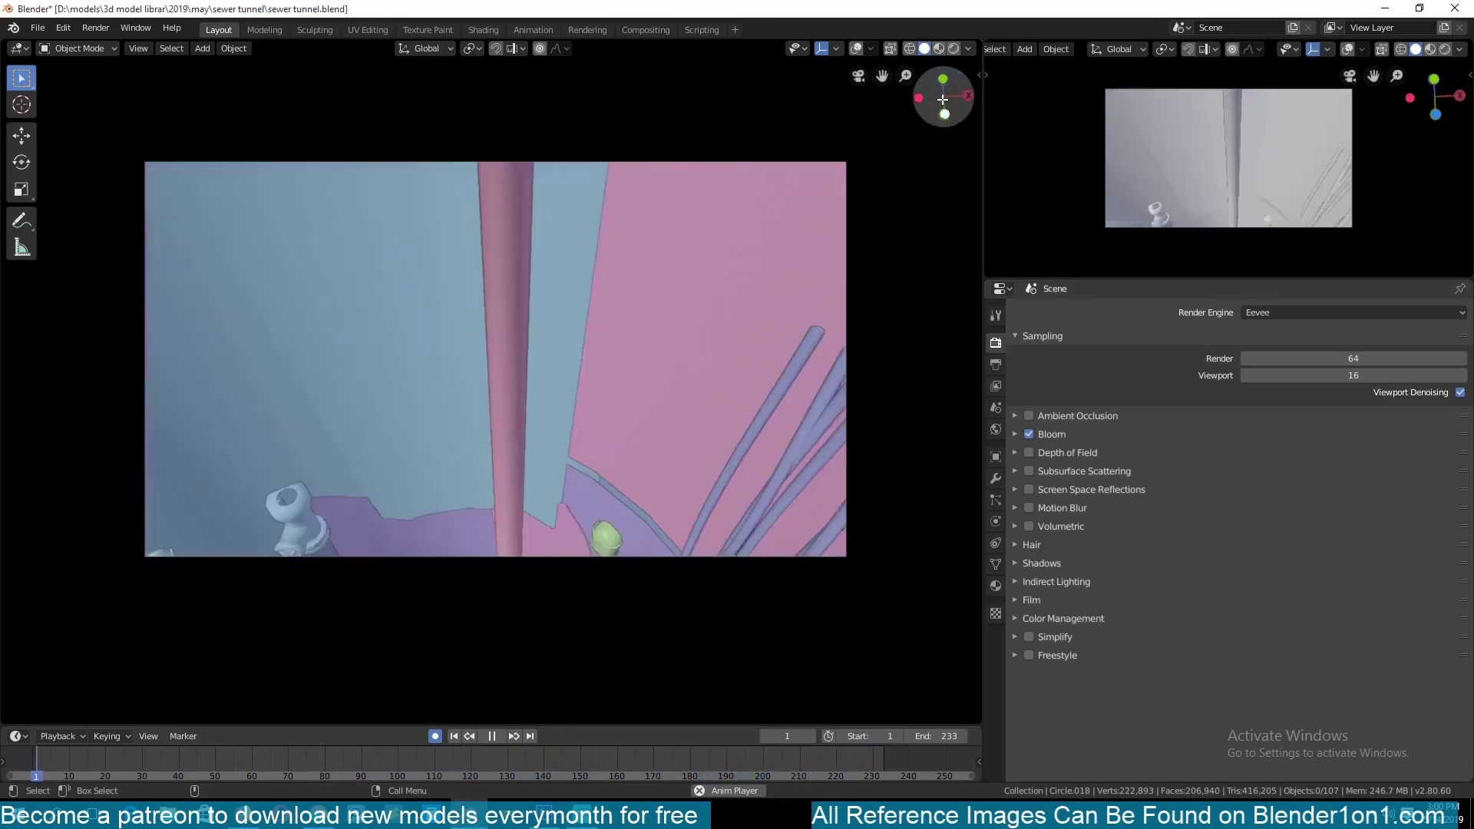
- Select the camera and keep its Passepartout on, at about 0.519 opacity
{"action": "left_click", "coordinate": [967, 48]}
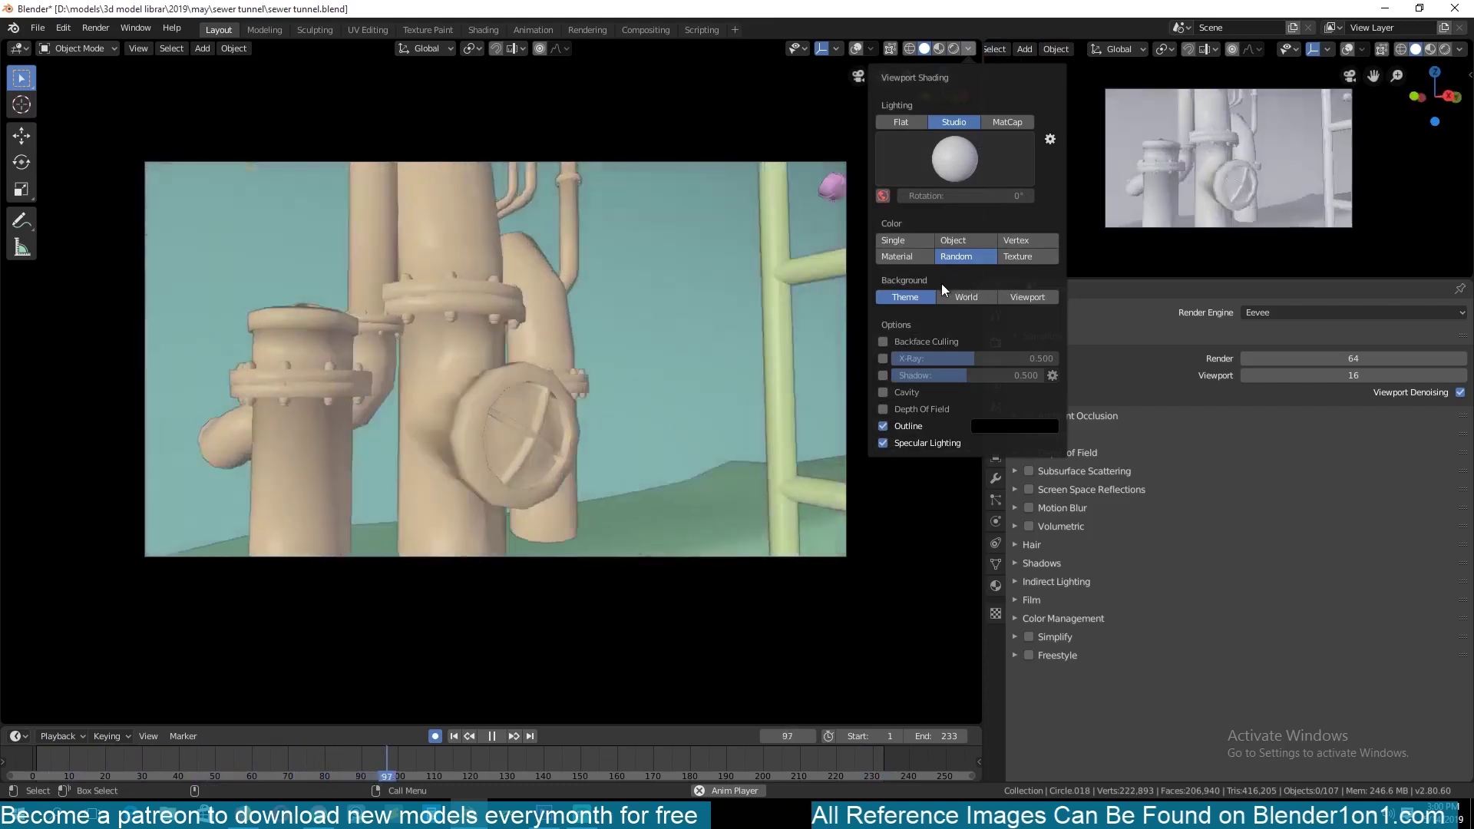
{"action": "left_click", "coordinate": [847, 527]}
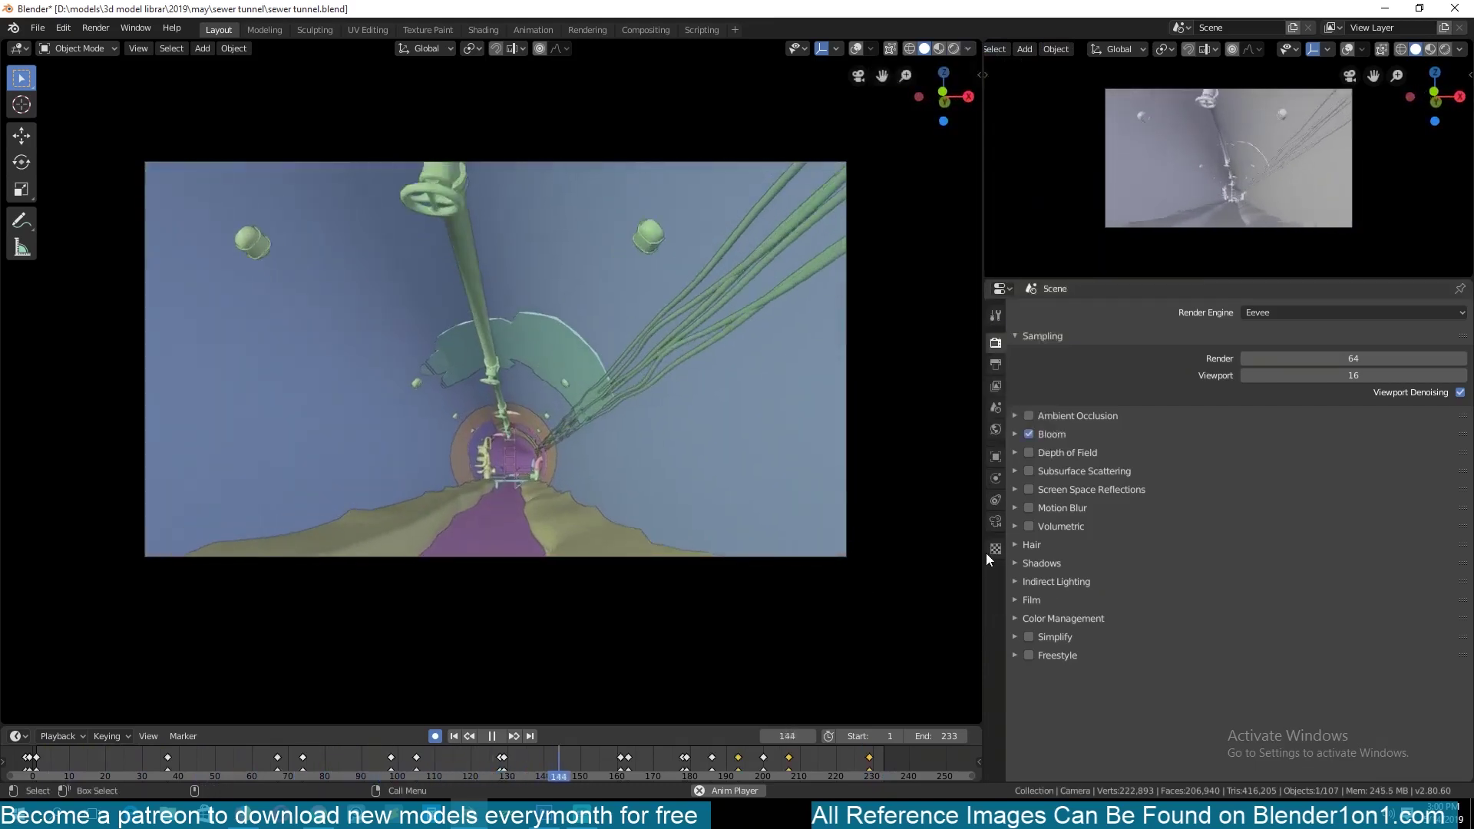
{"action": "left_click", "coordinate": [996, 521]}
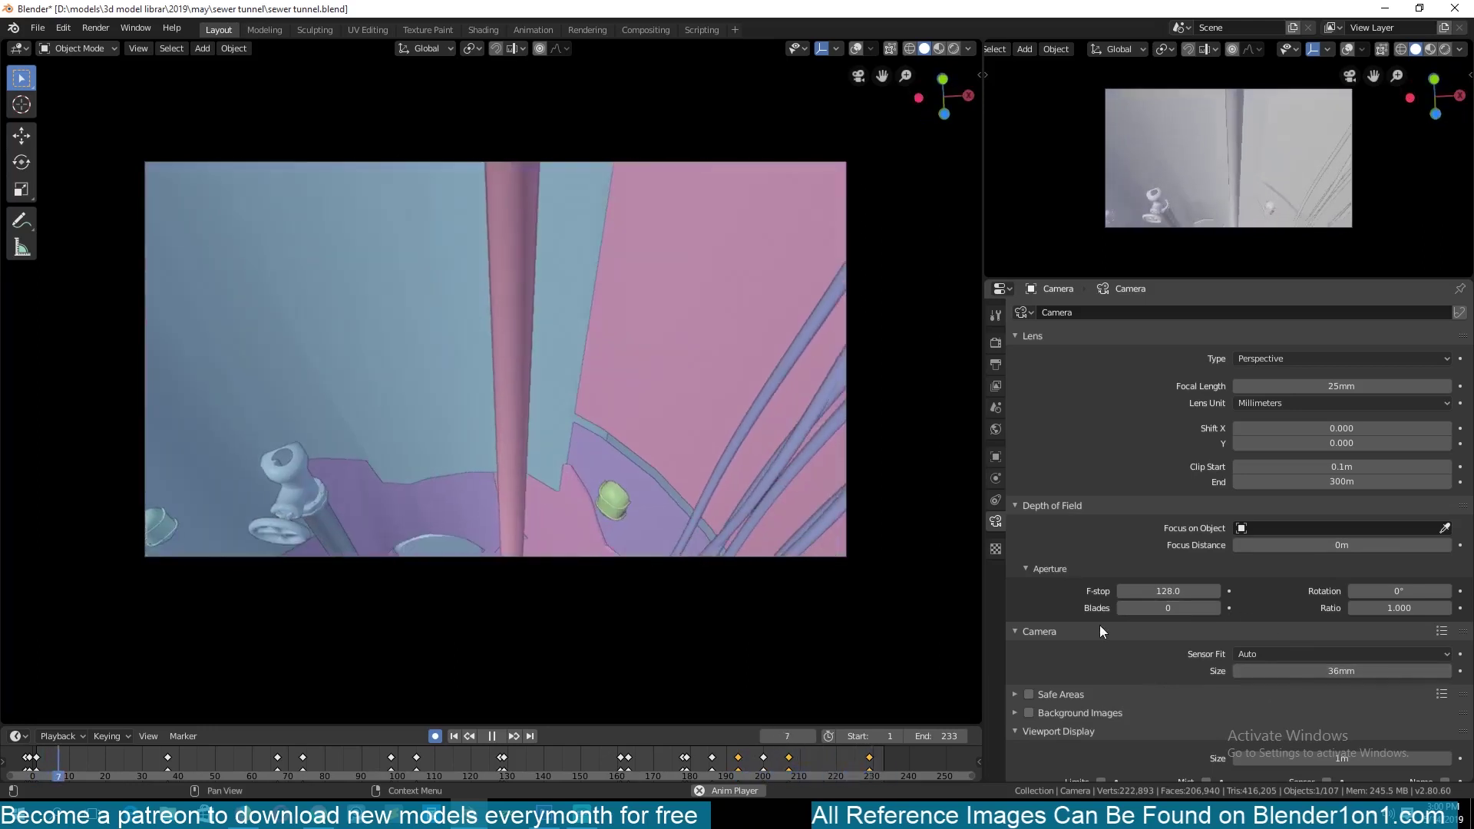
{"action": "scroll", "coordinate": [1090, 634], "scroll_direction": "down", "scroll_amount": 3}
{"action": "left_click", "coordinate": [1042, 727]}
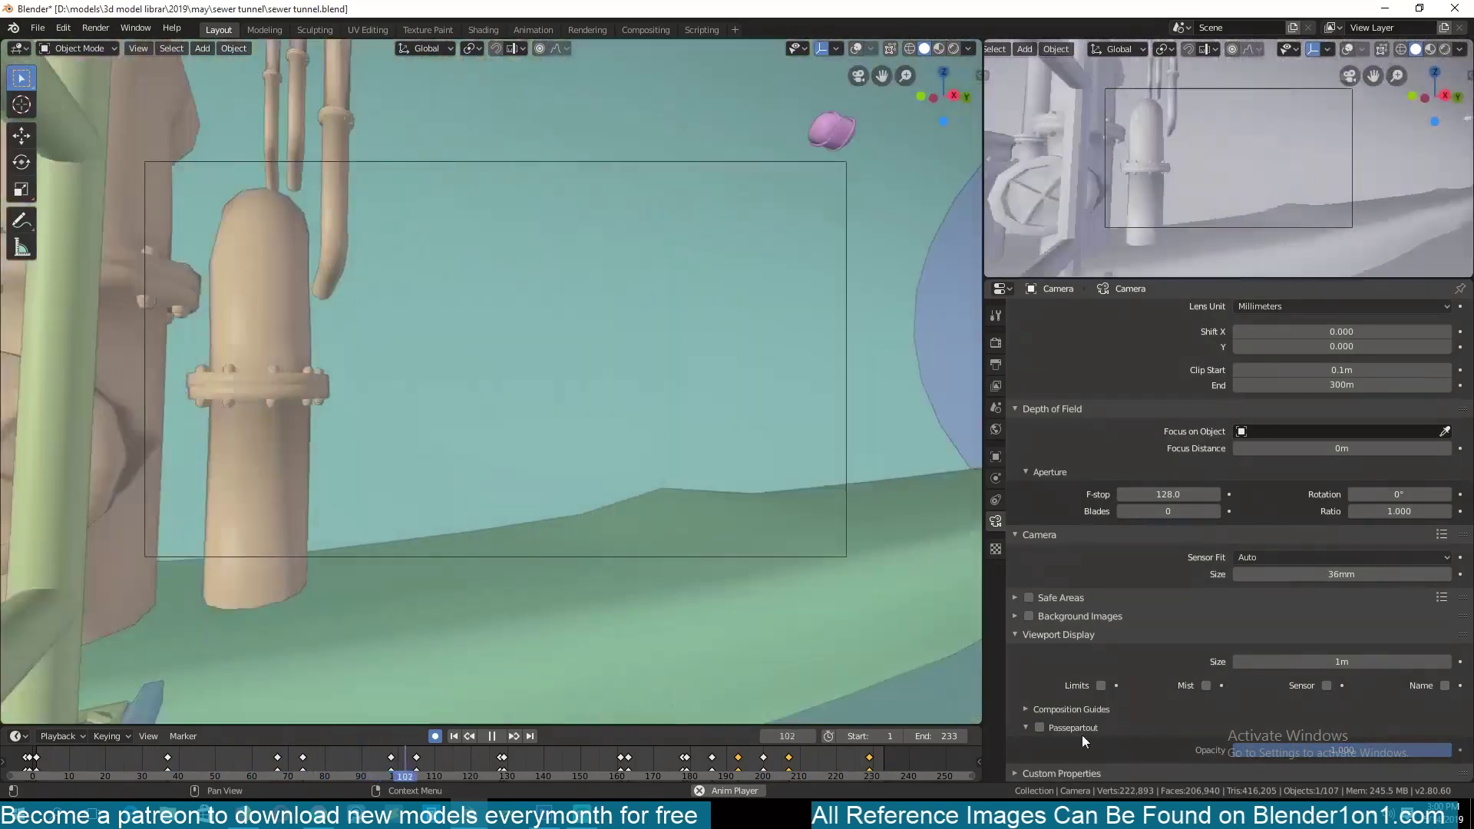
{"action": "left_click", "coordinate": [1039, 727]}
{"action": "left_click_drag", "start_coordinate": [1435, 751], "coordinate": [1330, 751]}
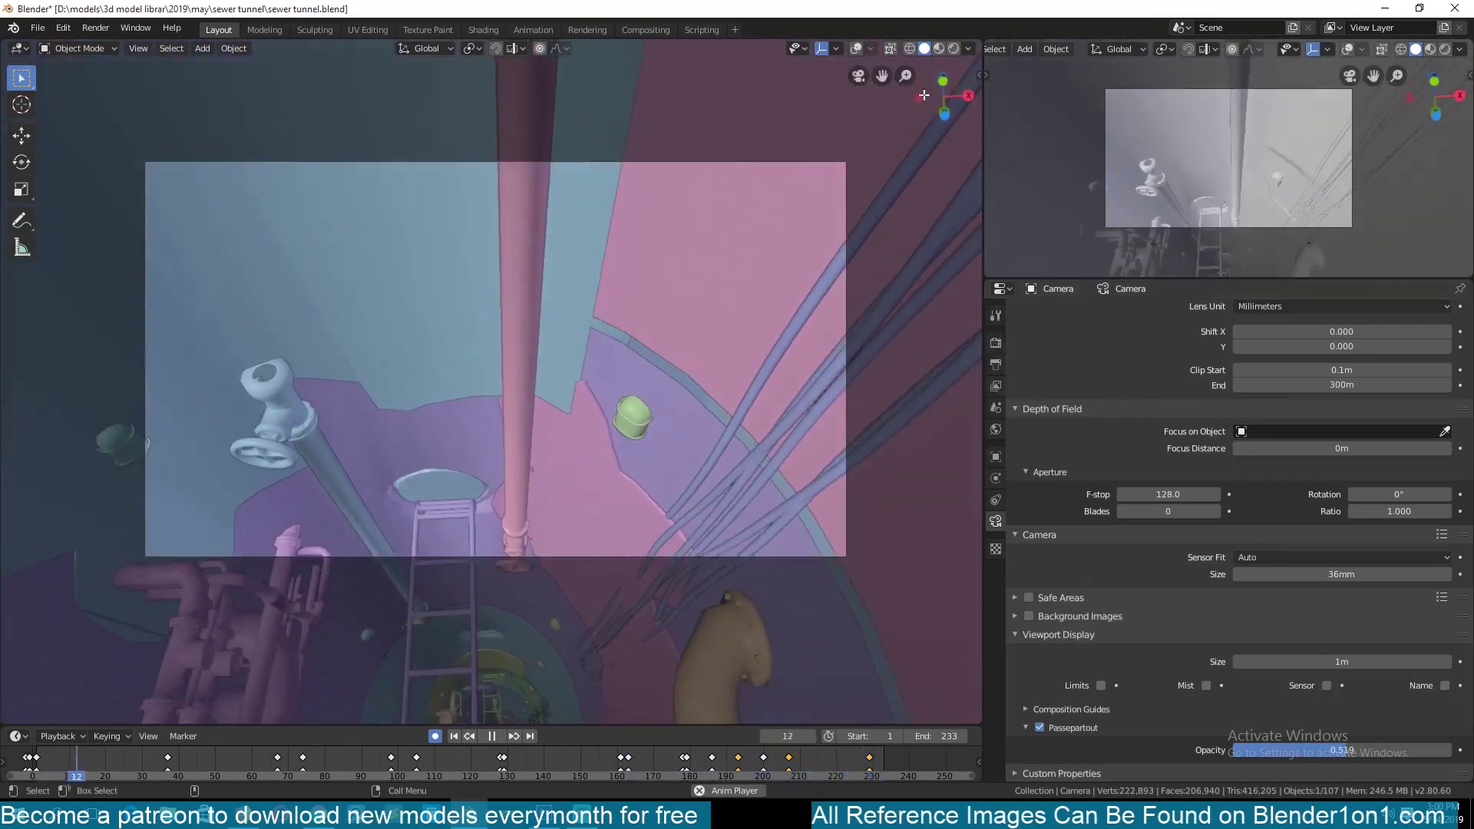
- Check the Wireframe overlay and turn viewport overlays on over the camera view
{"action": "left_click", "coordinate": [967, 48]}
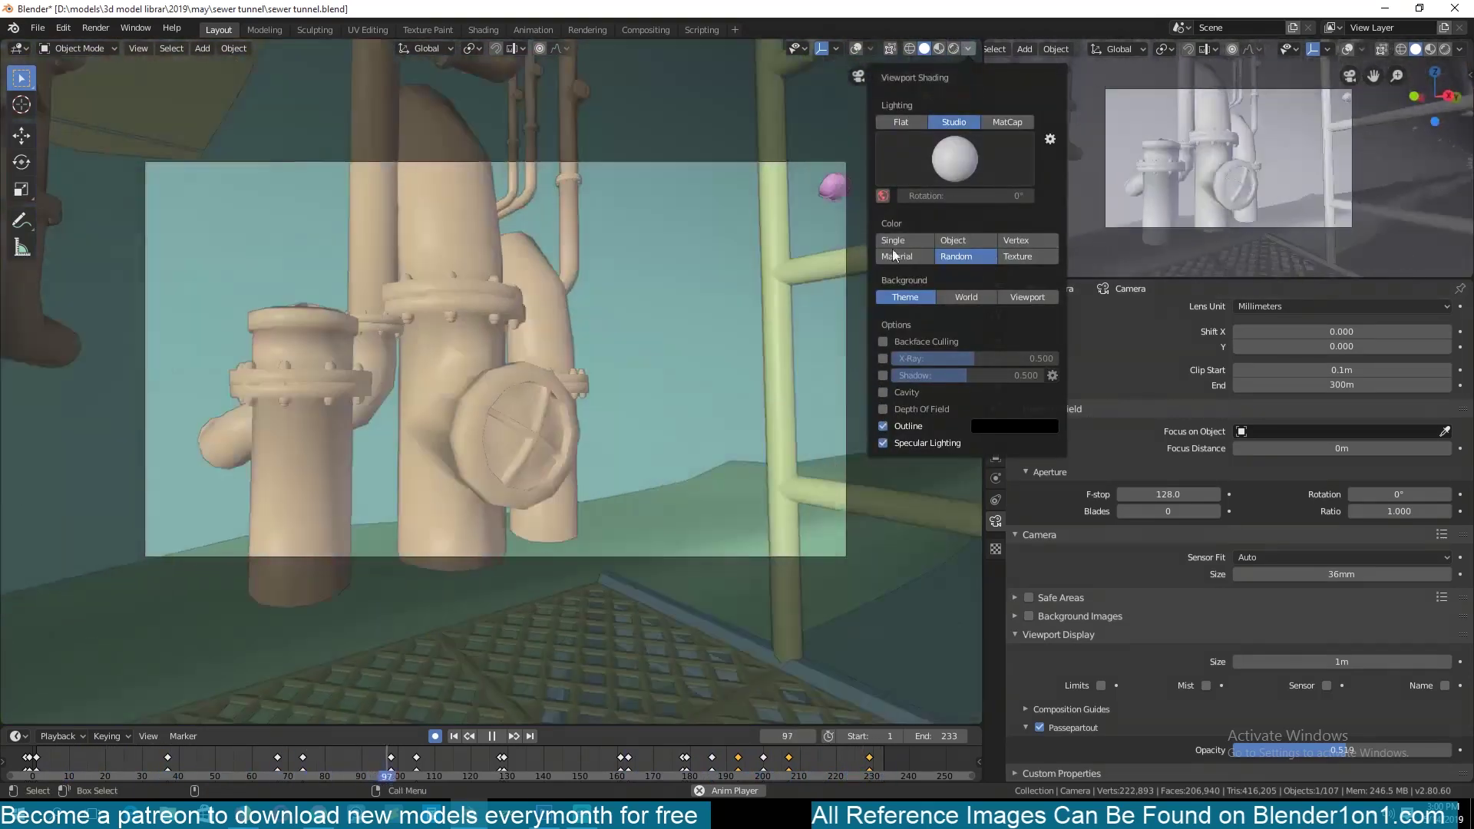
{"action": "left_click", "coordinate": [867, 45]}
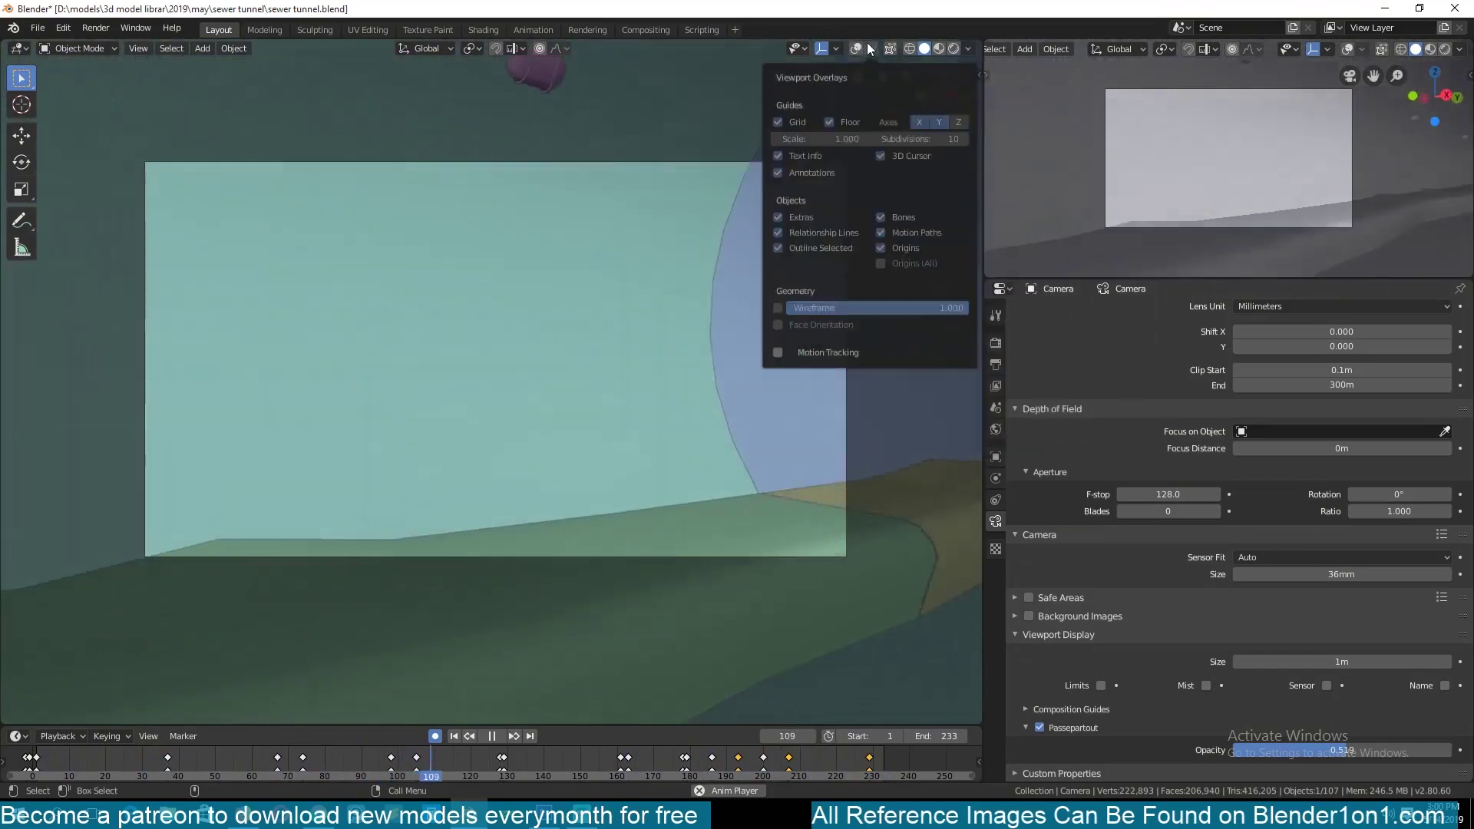
{"action": "left_click", "coordinate": [867, 44]}
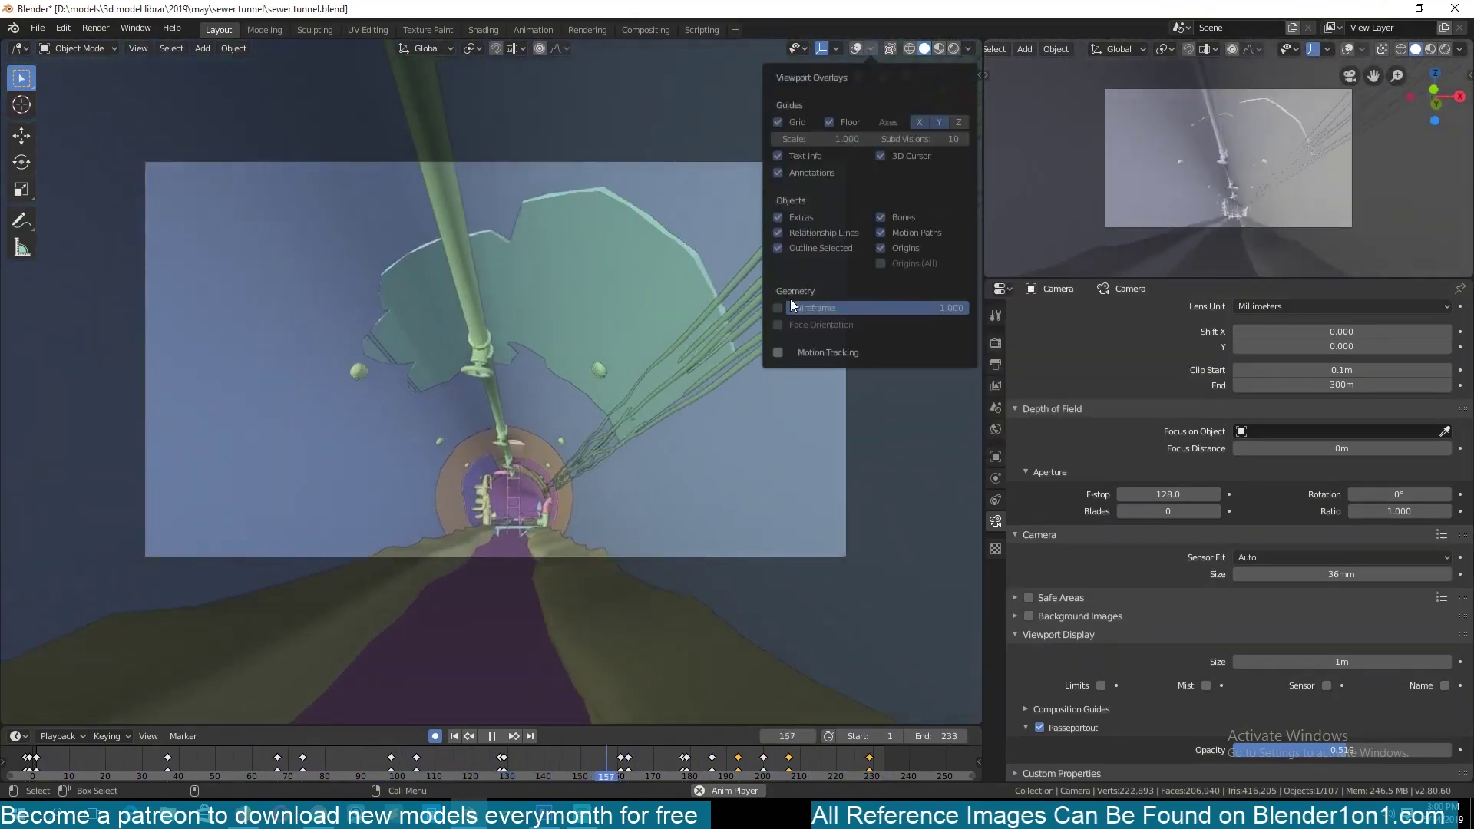
{"action": "left_click", "coordinate": [782, 307]}
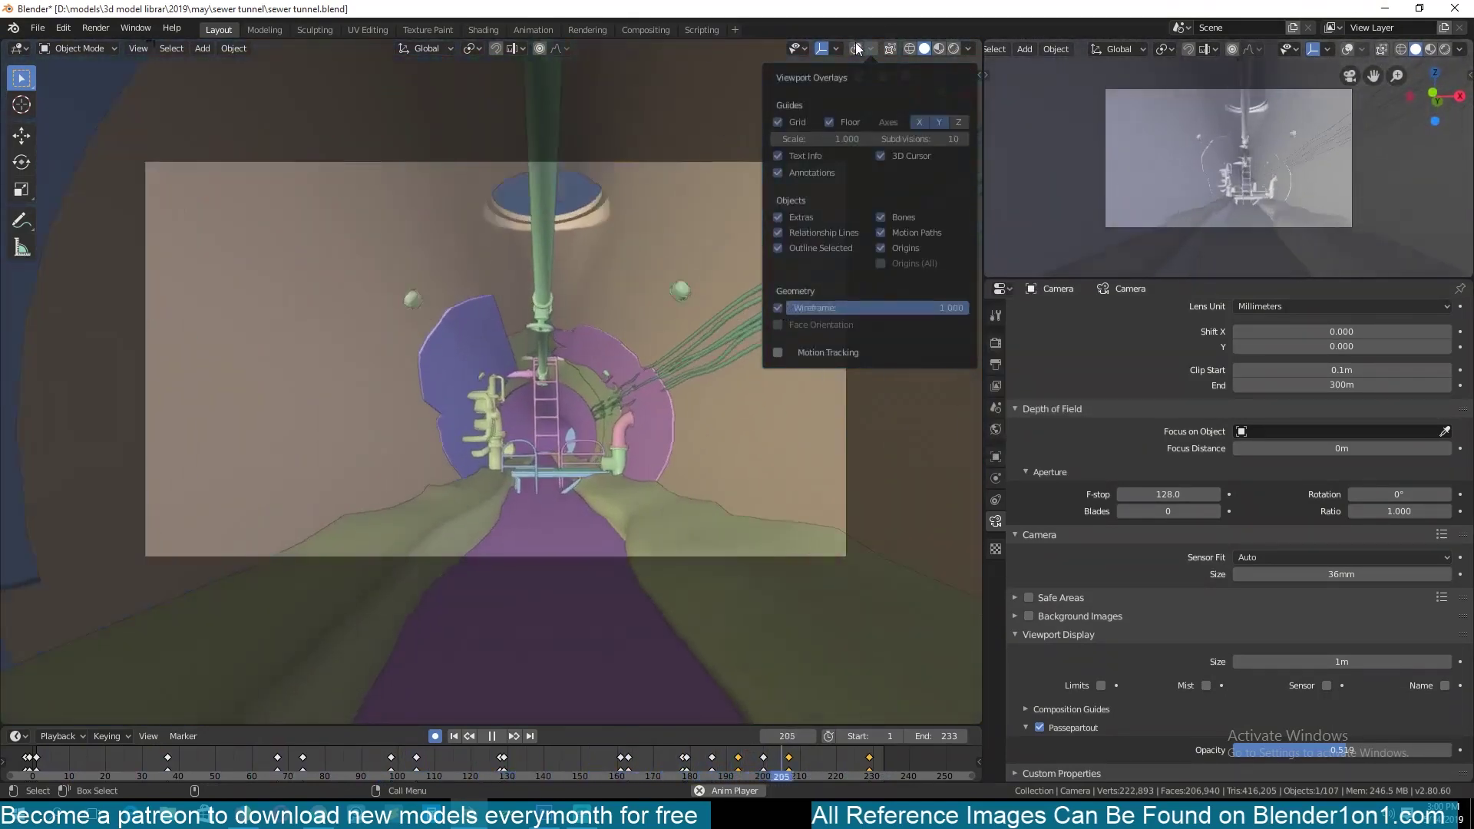
{"action": "left_click", "coordinate": [855, 43]}
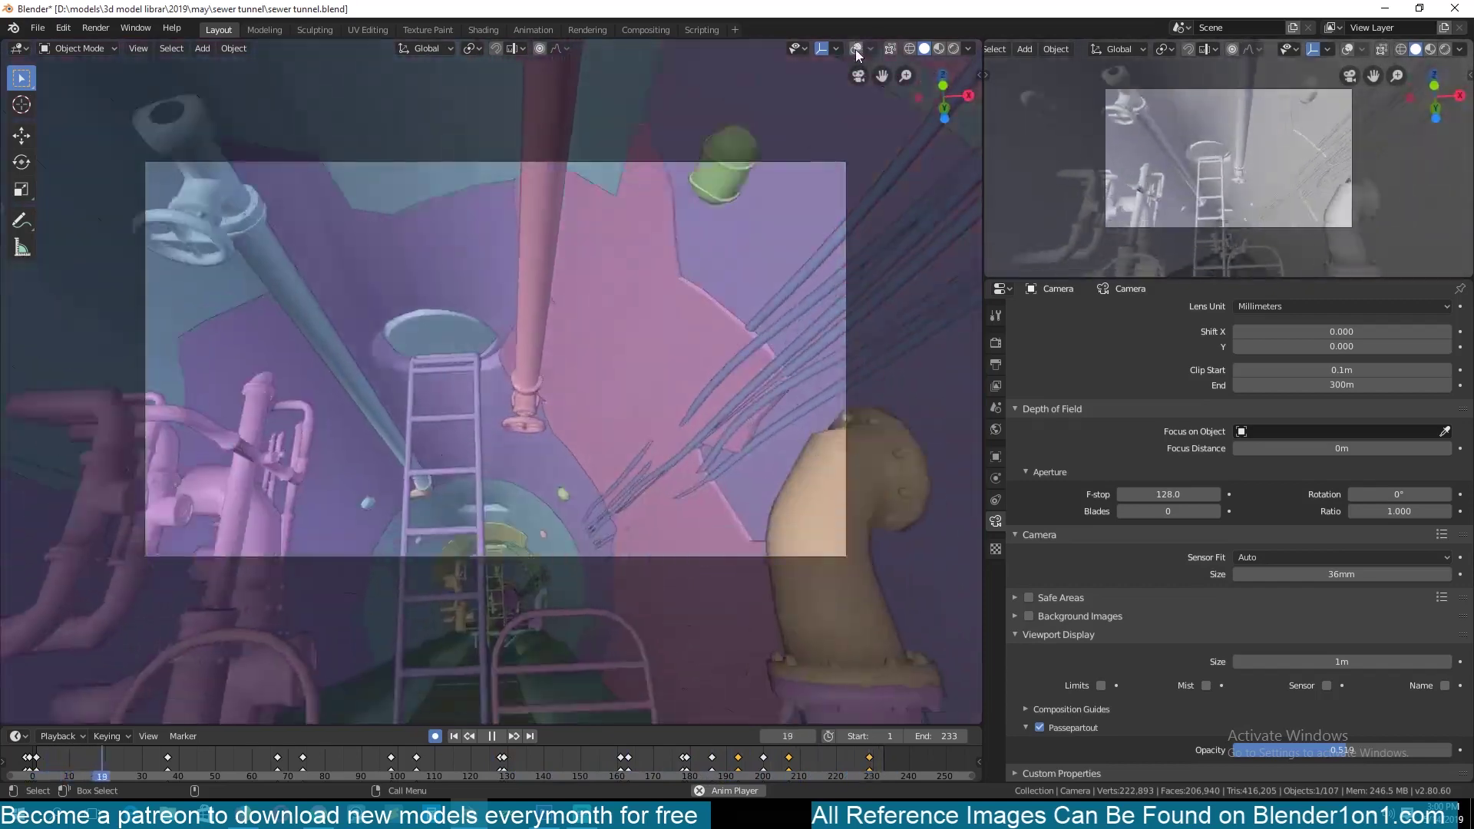
{"action": "left_click", "coordinate": [857, 51]}
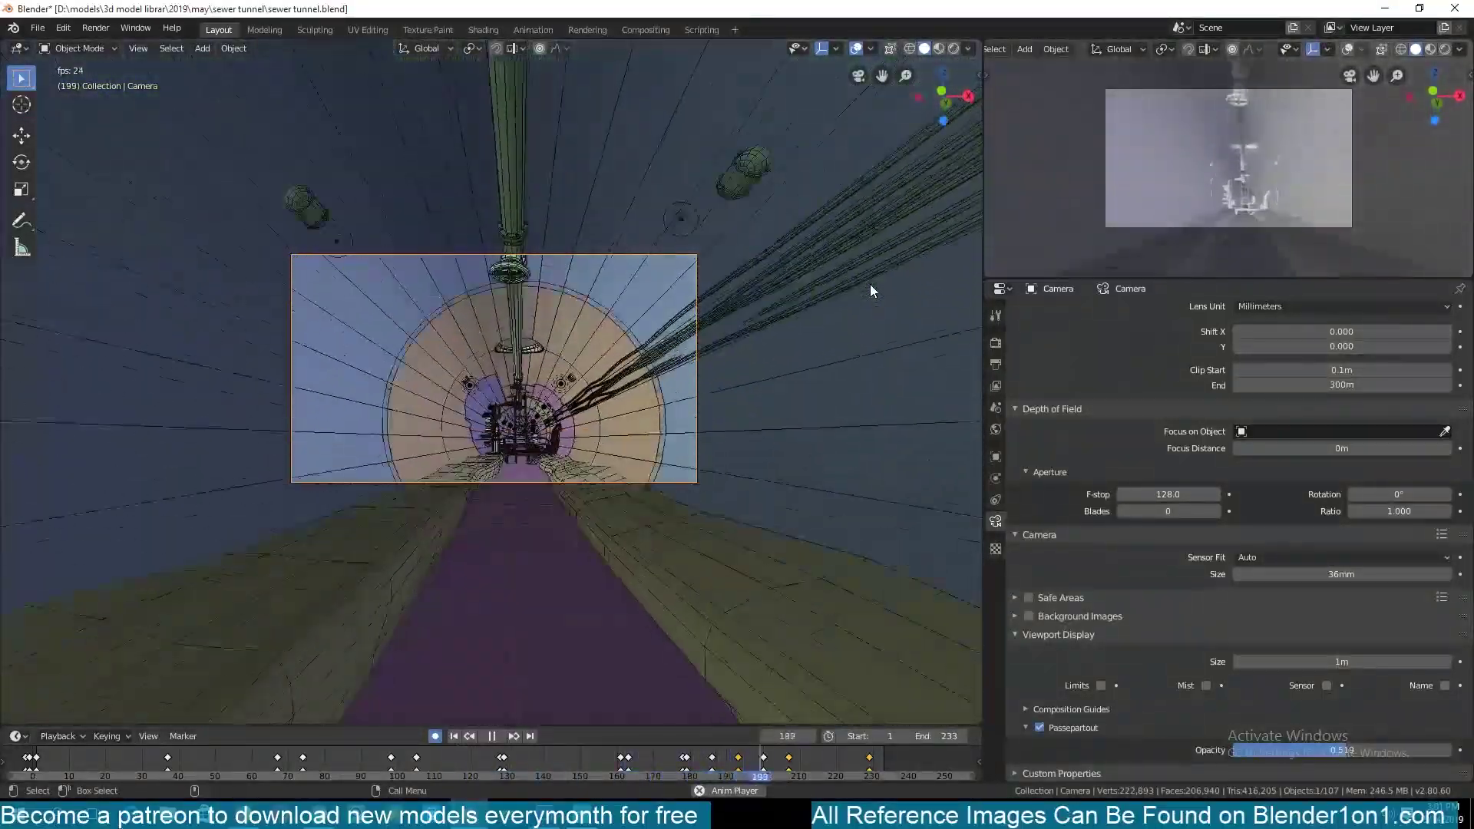
- Orbit out of camera view and hide the enclosing box Cube.002 to expose the tunnel
{"action": "middle_click_drag", "start_coordinate": [870, 291], "coordinate": [796, 371]}
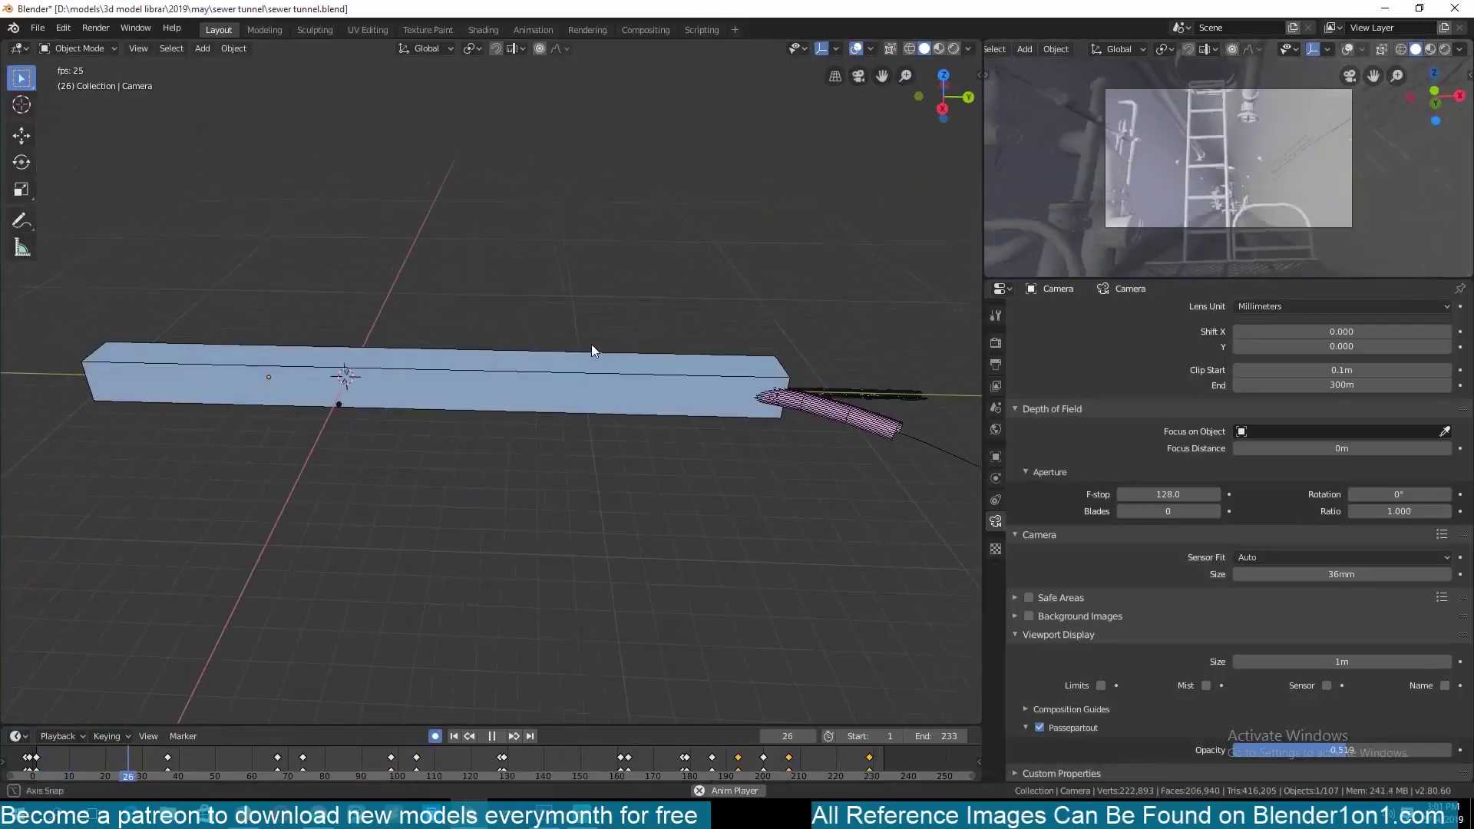
{"action": "middle_click_drag", "start_coordinate": [592, 350], "coordinate": [739, 276]}
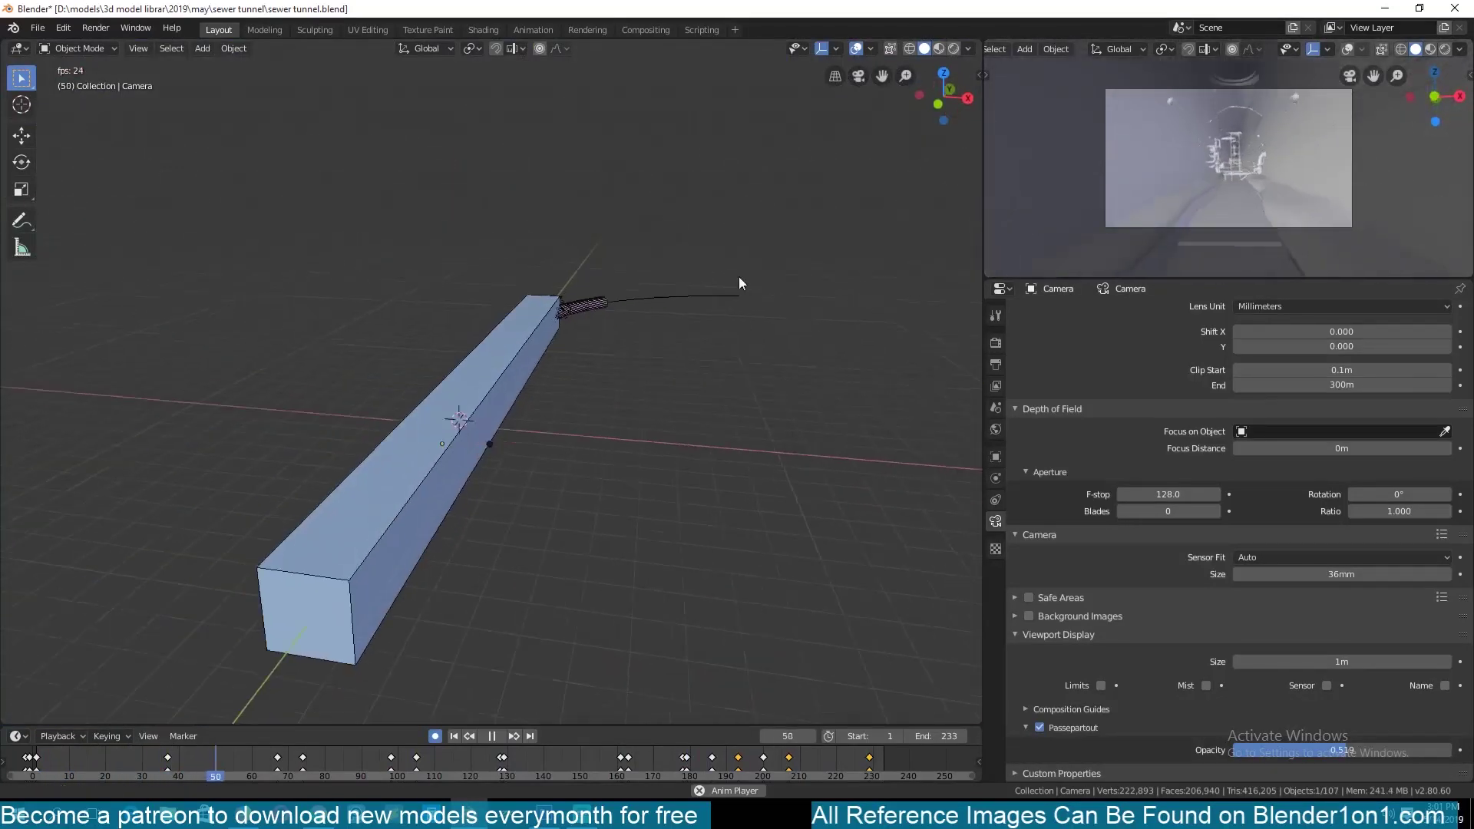
{"action": "left_click", "coordinate": [940, 49]}
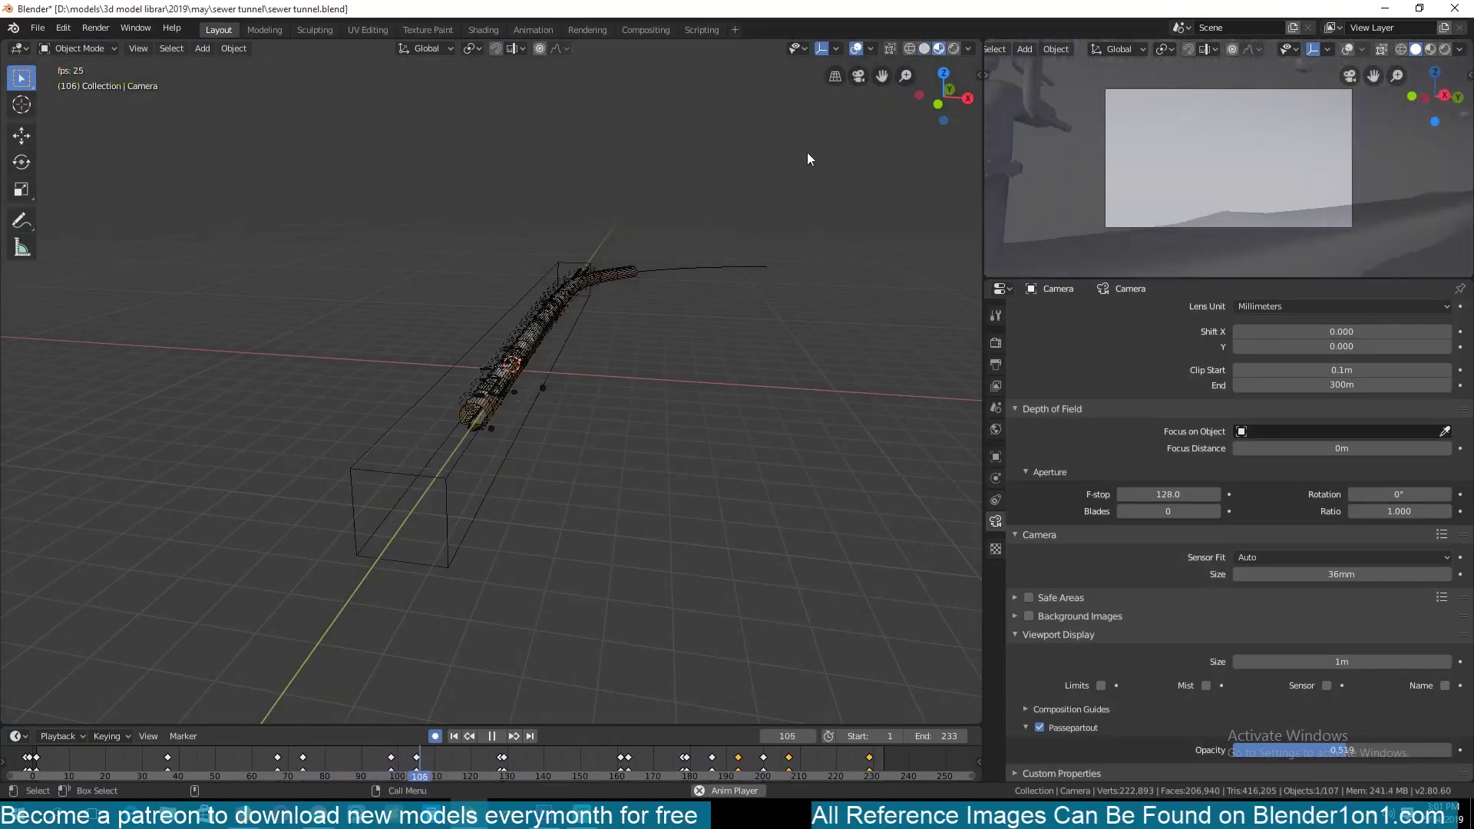
{"action": "left_click", "coordinate": [920, 49]}
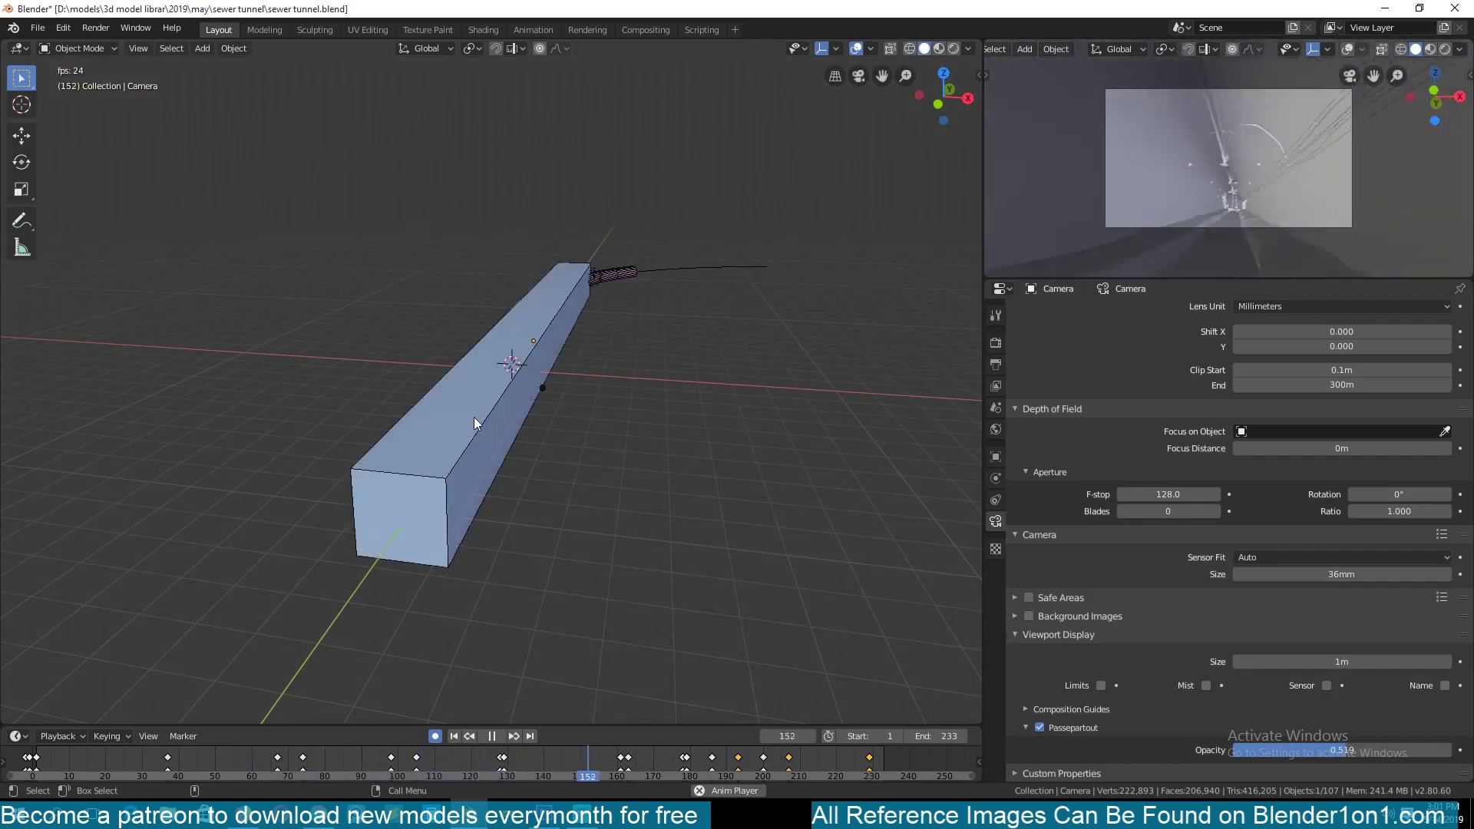
{"action": "left_click", "coordinate": [473, 416]}
{"action": "key", "text": "h"}
{"action": "middle_click_drag", "start_coordinate": [518, 472], "coordinate": [524, 457]}
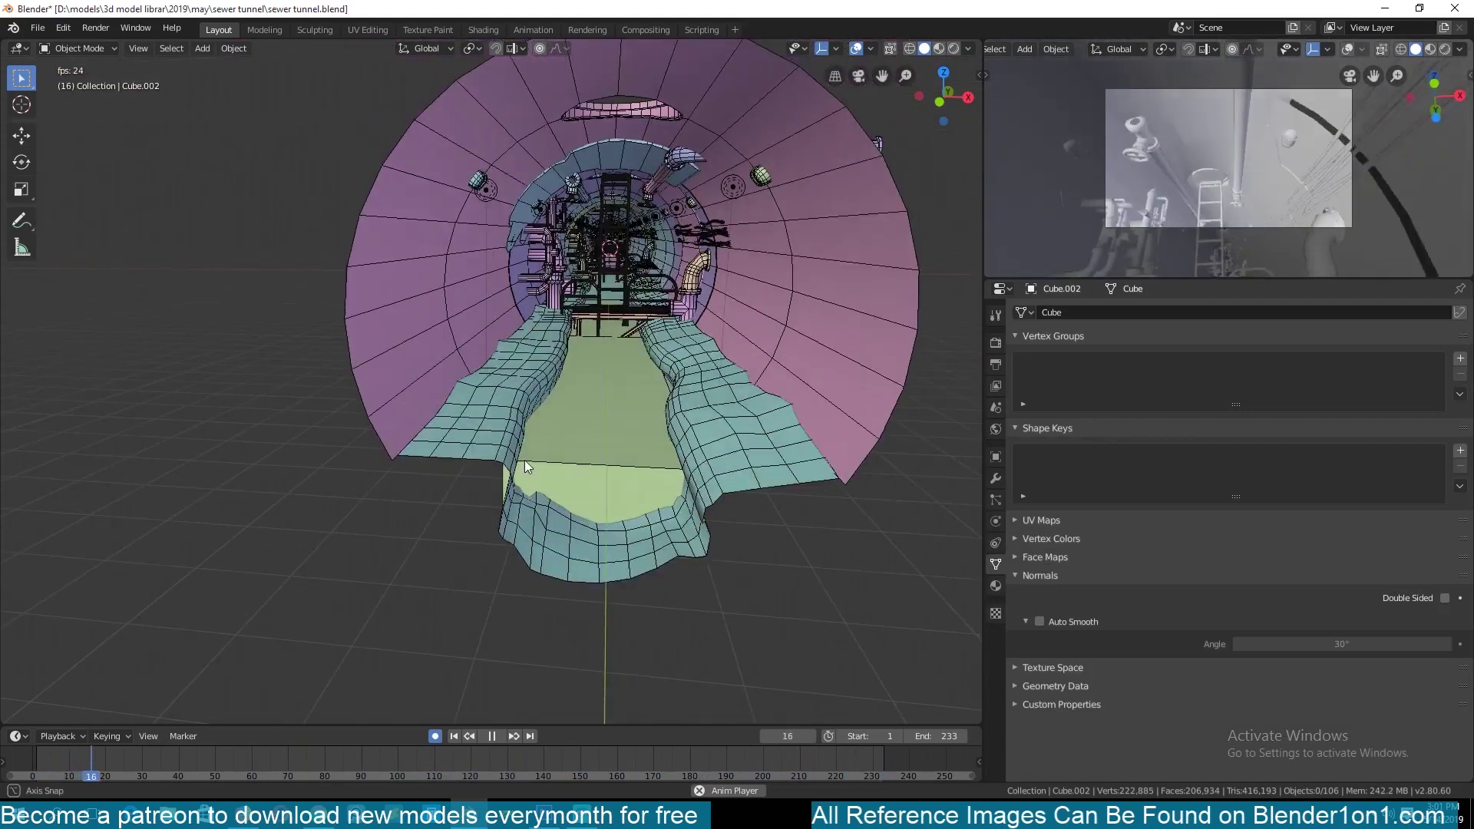
- Show the tunnel in Material Preview without overlays and search commands for 'walk'
{"action": "middle_click_drag", "start_coordinate": [524, 457], "coordinate": [749, 152]}
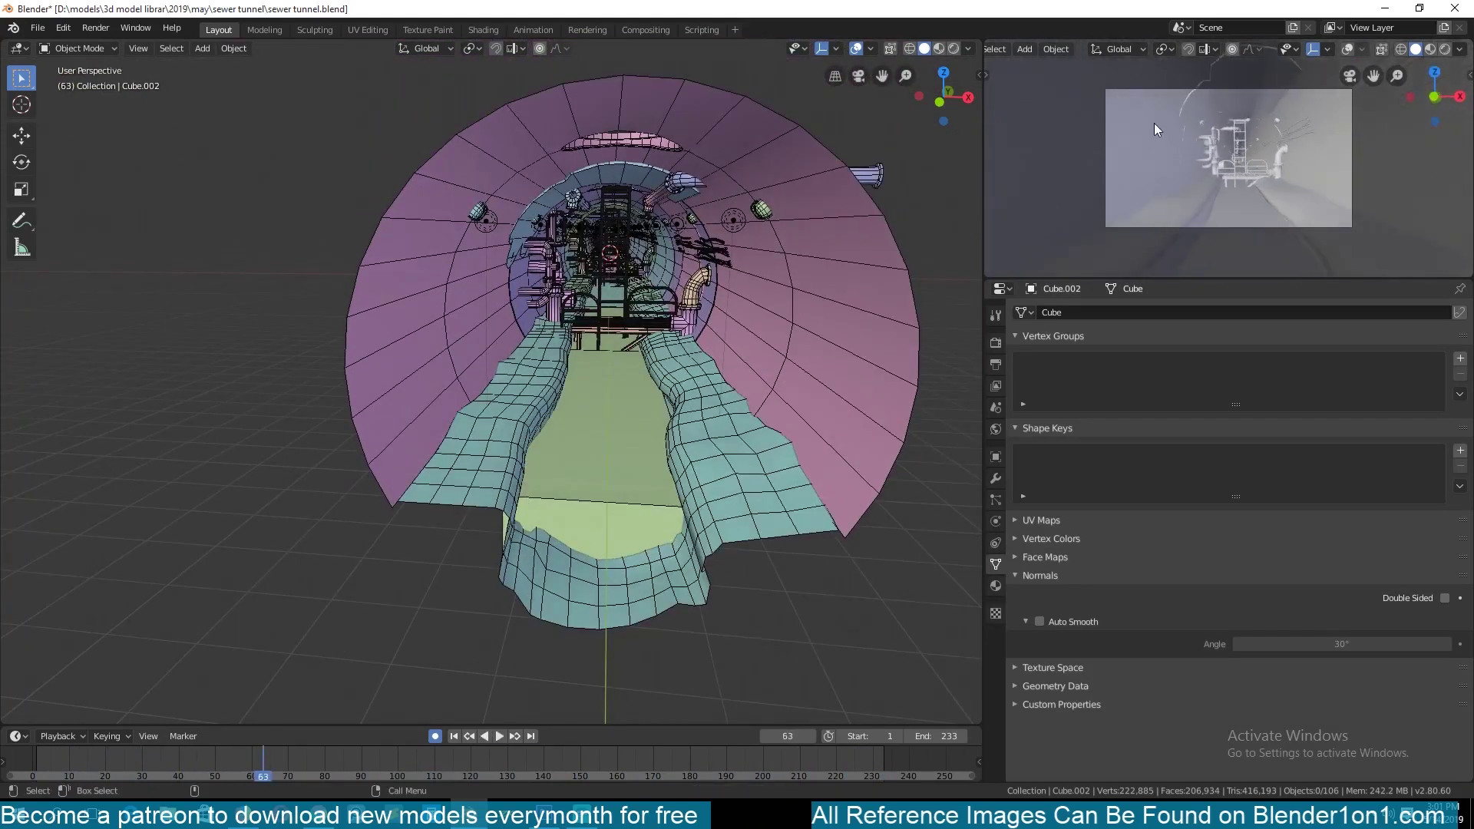
{"action": "left_click", "coordinate": [939, 48]}
{"action": "middle_click_drag", "start_coordinate": [738, 247], "coordinate": [749, 225]}
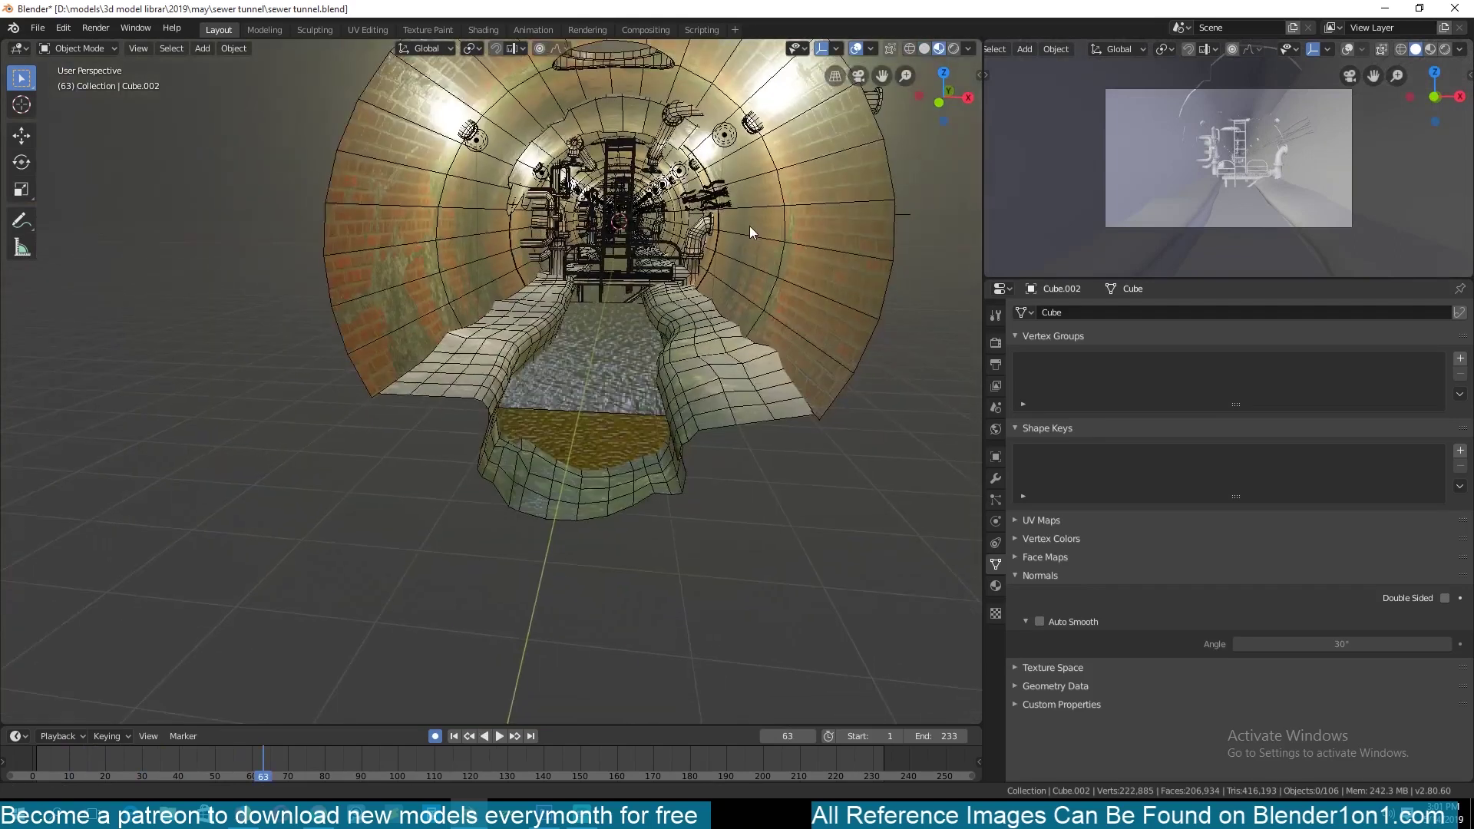
{"action": "left_click", "coordinate": [855, 48]}
{"action": "mouse_move", "coordinate": [783, 138]}
{"action": "middle_mouse_down"}
{"action": "mouse_move", "coordinate": [786, 153]}
{"action": "mouse_move", "coordinate": [725, 180]}
{"action": "middle_mouse_up"}
{"action": "scroll", "coordinate": [786, 154], "scroll_direction": "down", "scroll_amount": 10}
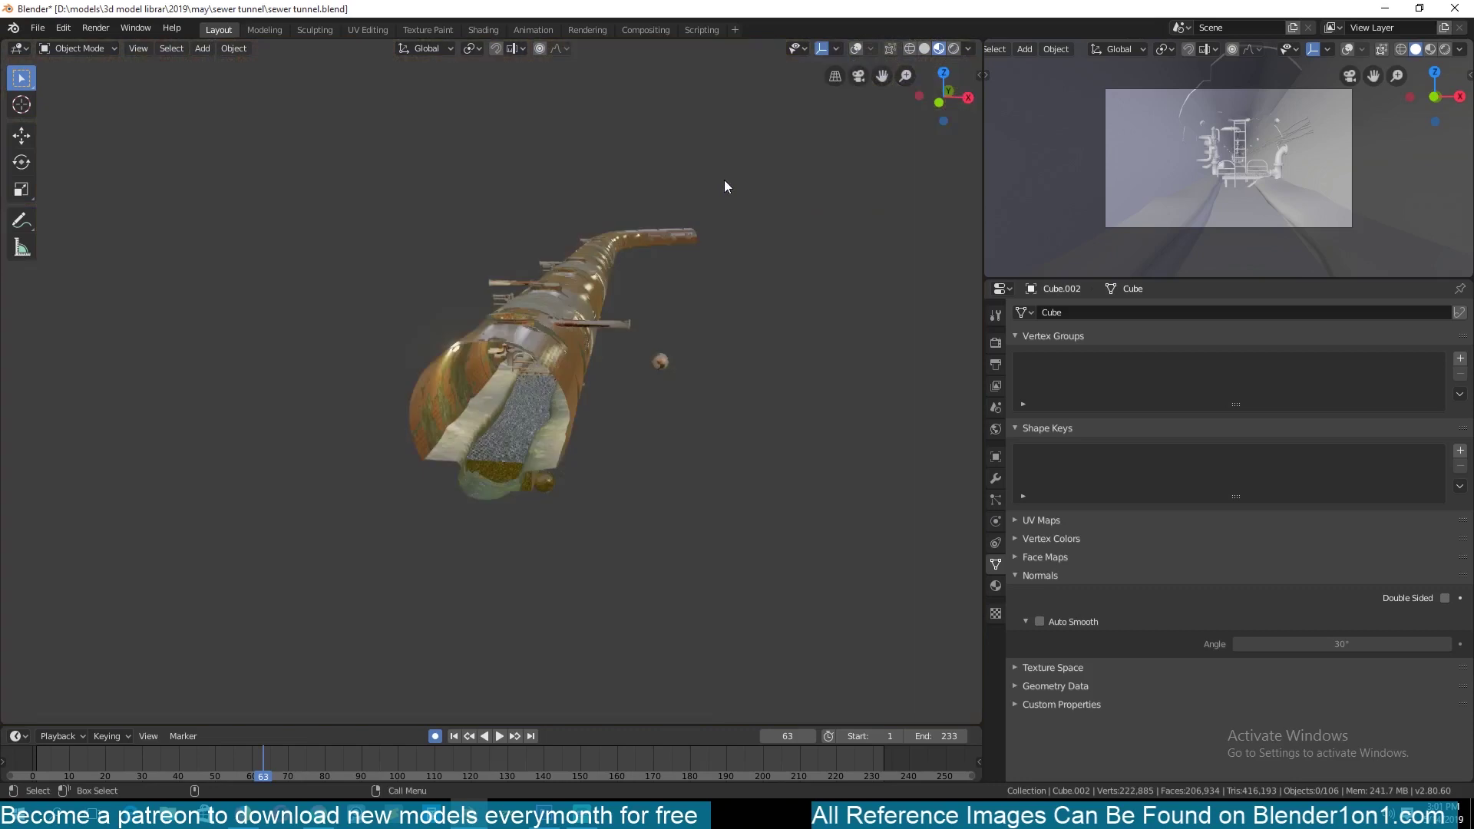
{"action": "scroll", "coordinate": [725, 180], "scroll_direction": "up", "scroll_amount": 5}
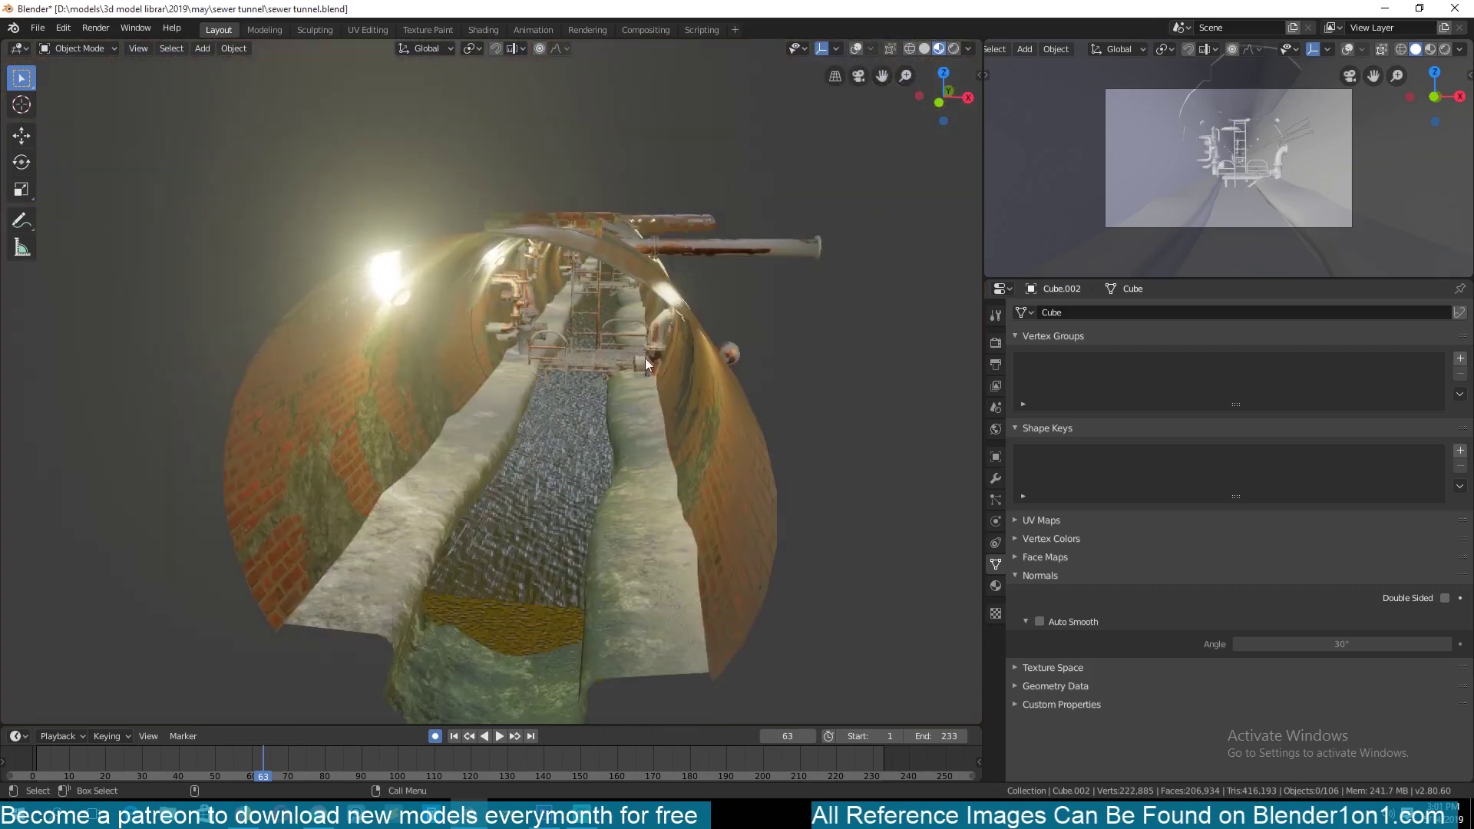
{"action": "key", "text": "F3"}
{"action": "type", "text": "walk"}
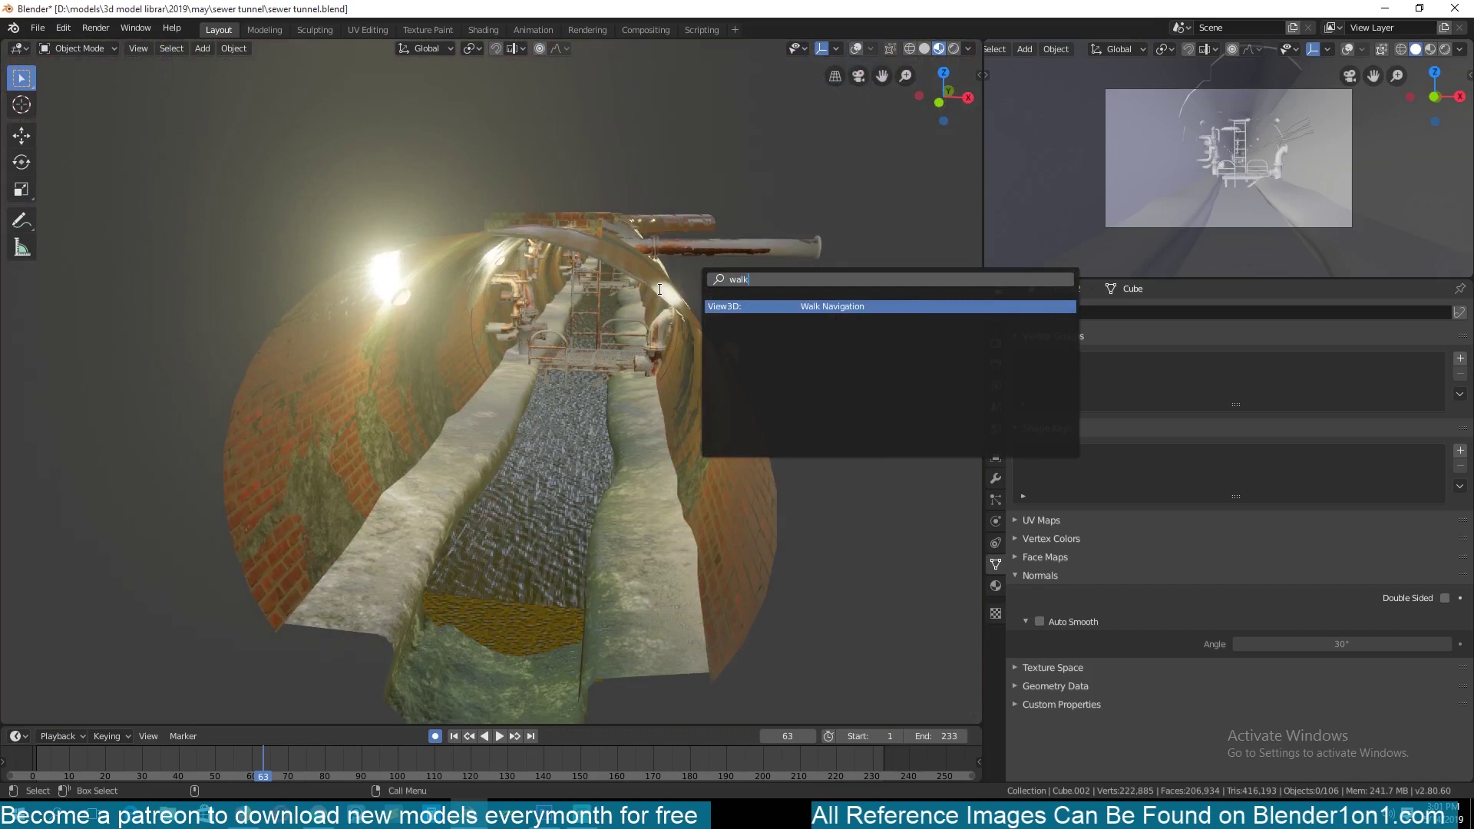
{"action": "left_click", "coordinate": [797, 305]}
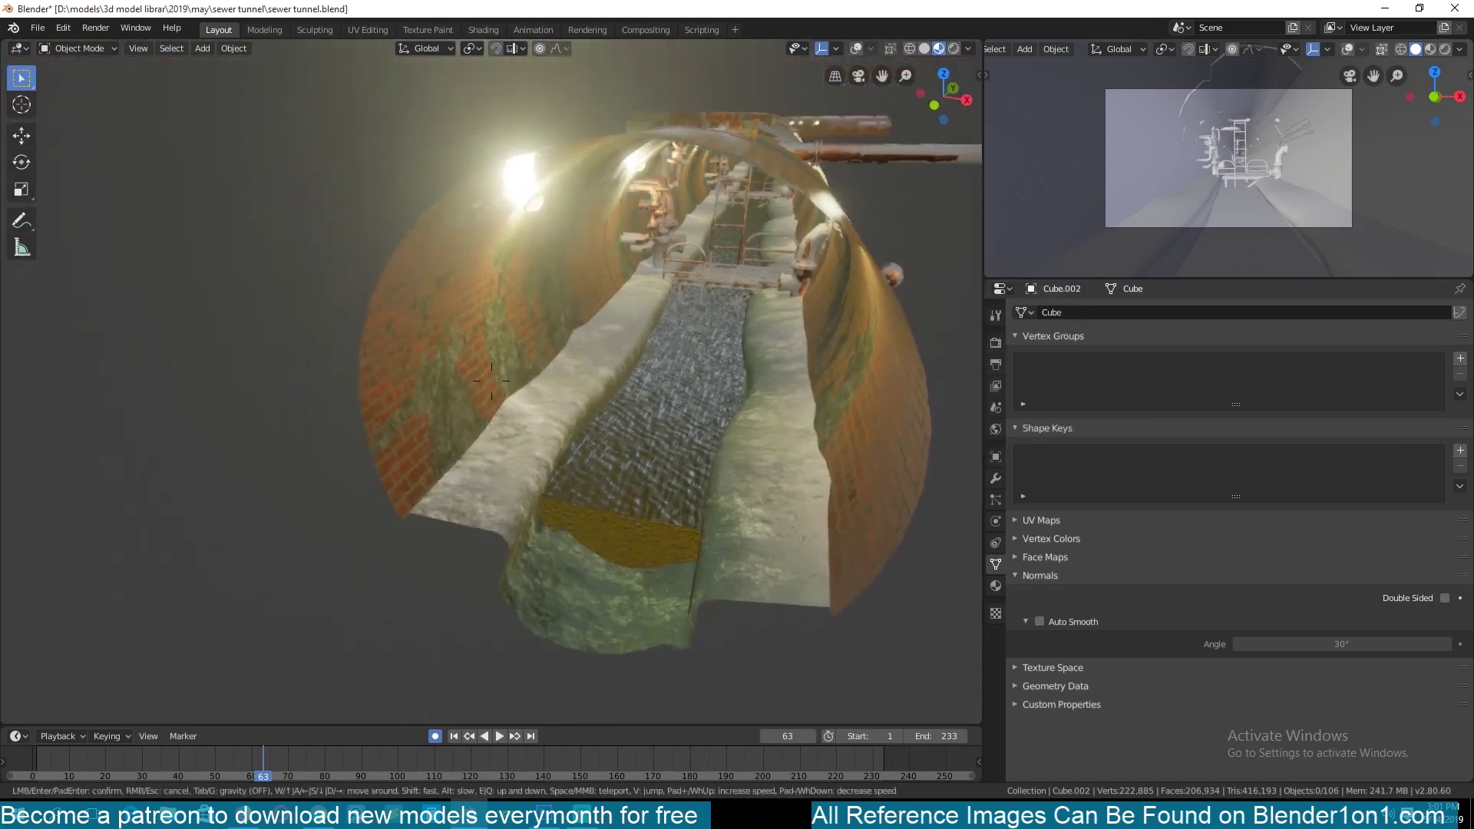
{"action": "key", "text": "w"}
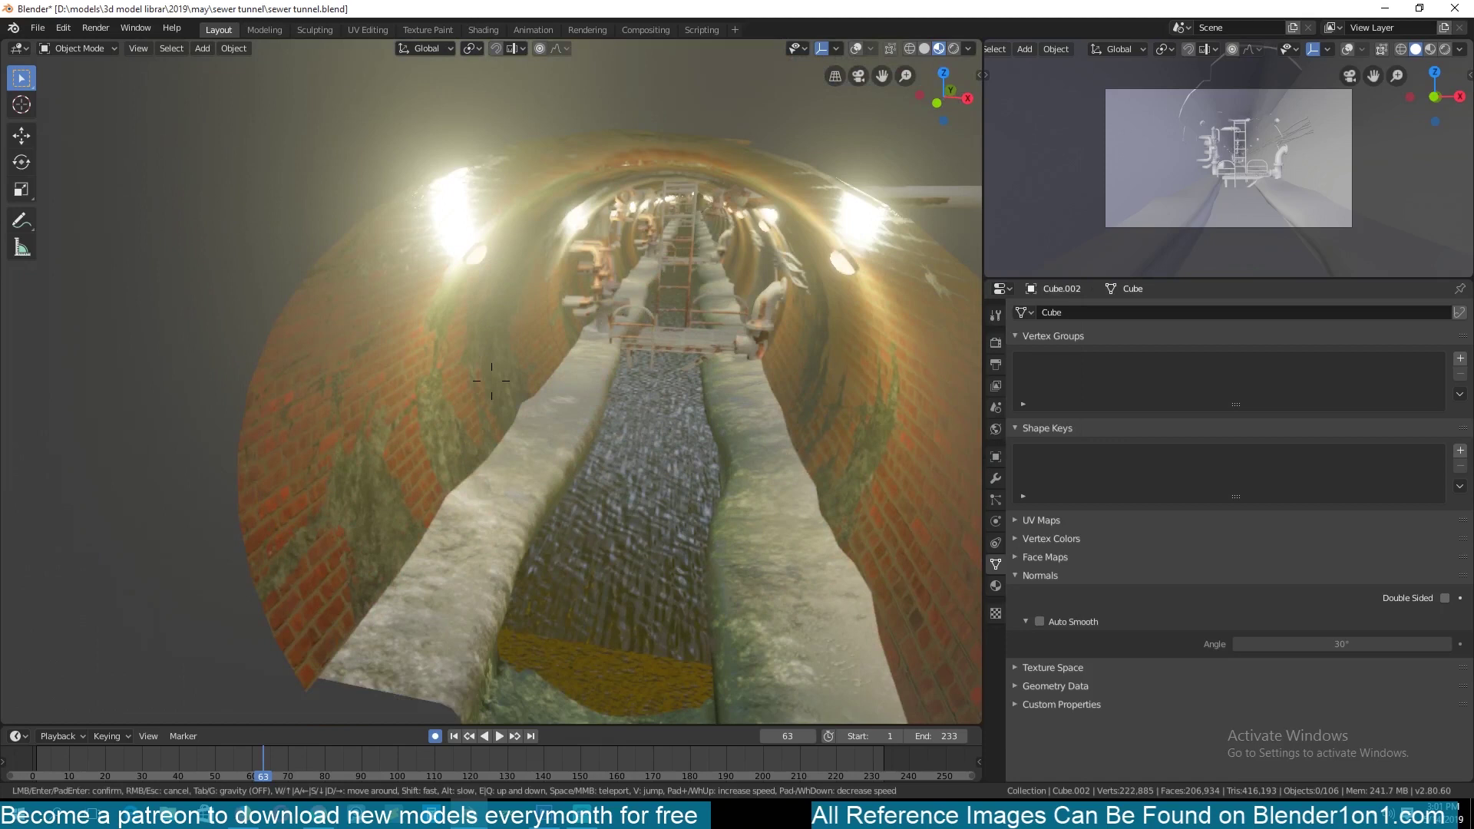
{"action": "key", "text": "w"}
{"action": "key", "text": "w"}
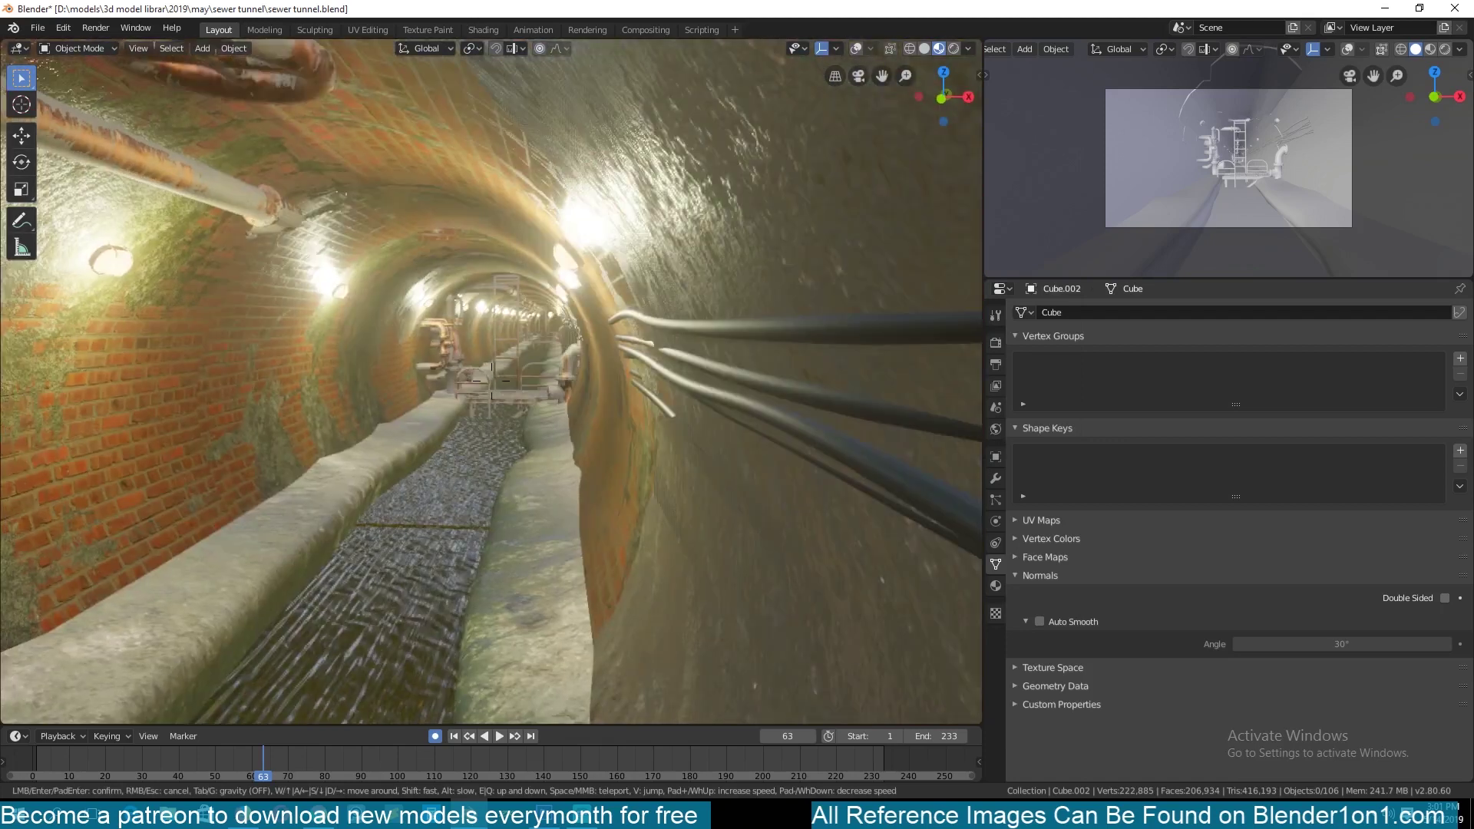
{"action": "key", "text": "a"}
{"action": "key", "text": "w"}
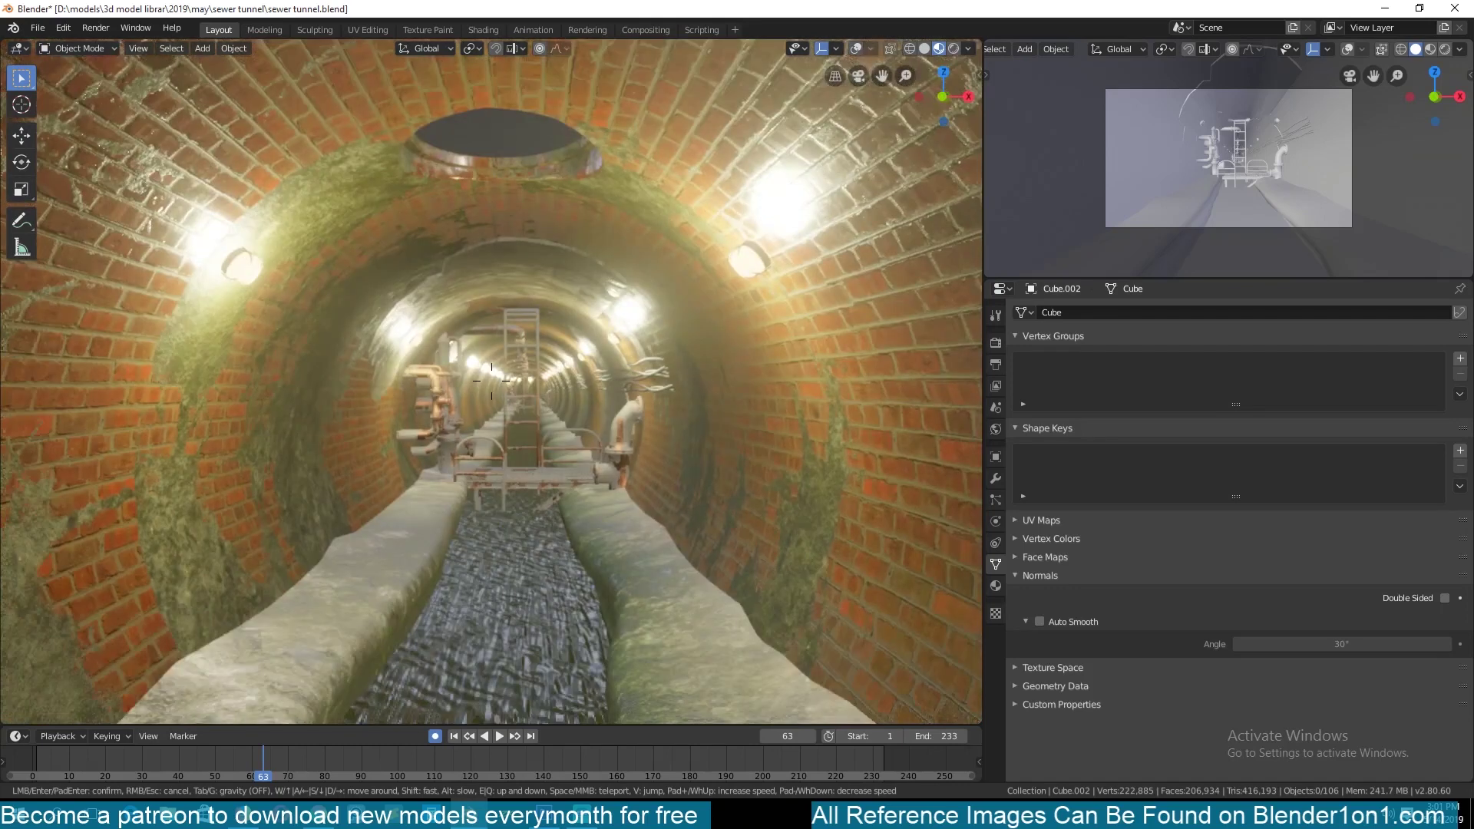
{"action": "key", "text": "w"}
{"action": "key", "text": "w"}
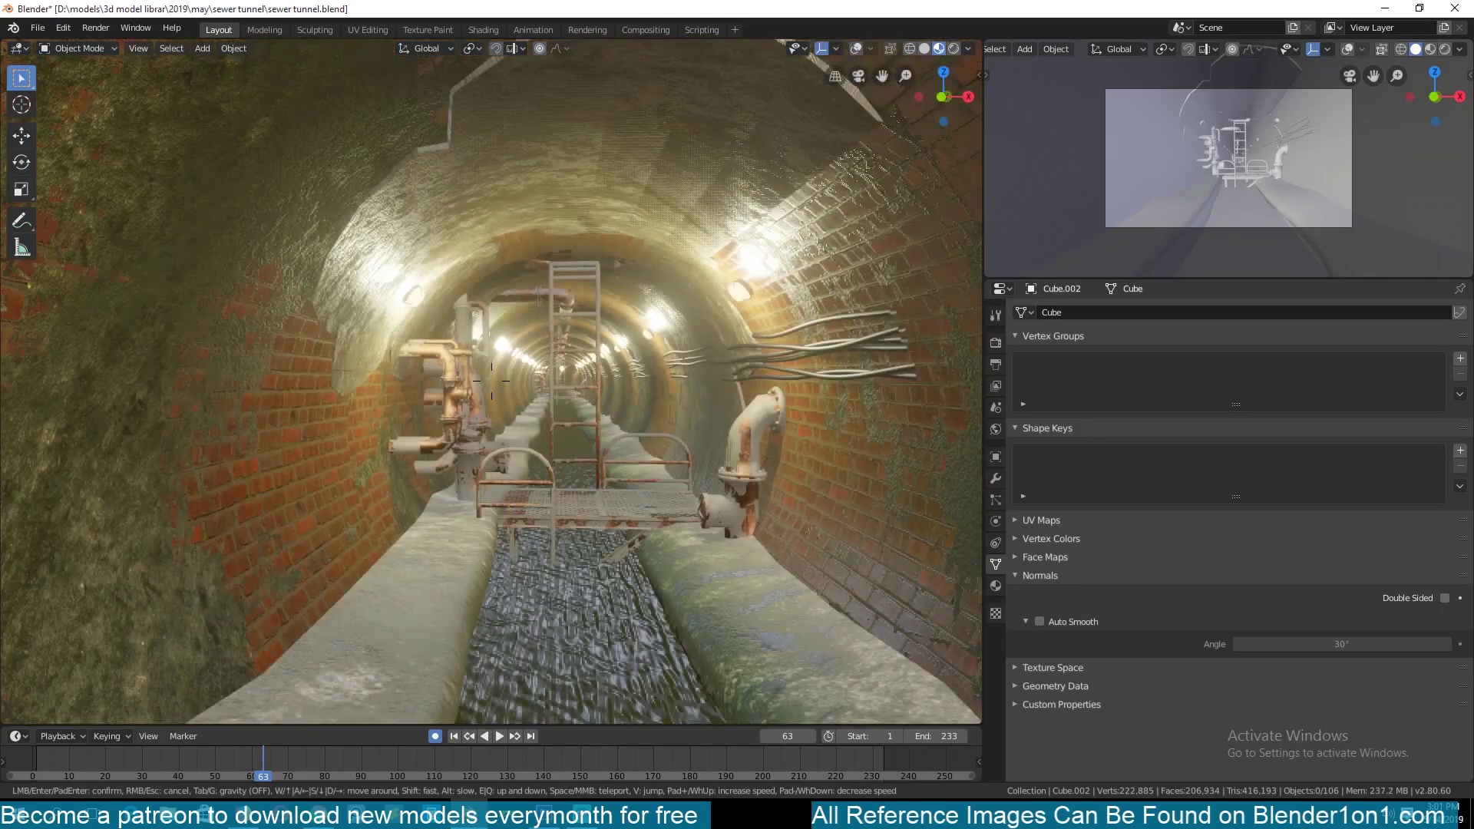
{"action": "key", "text": "w"}
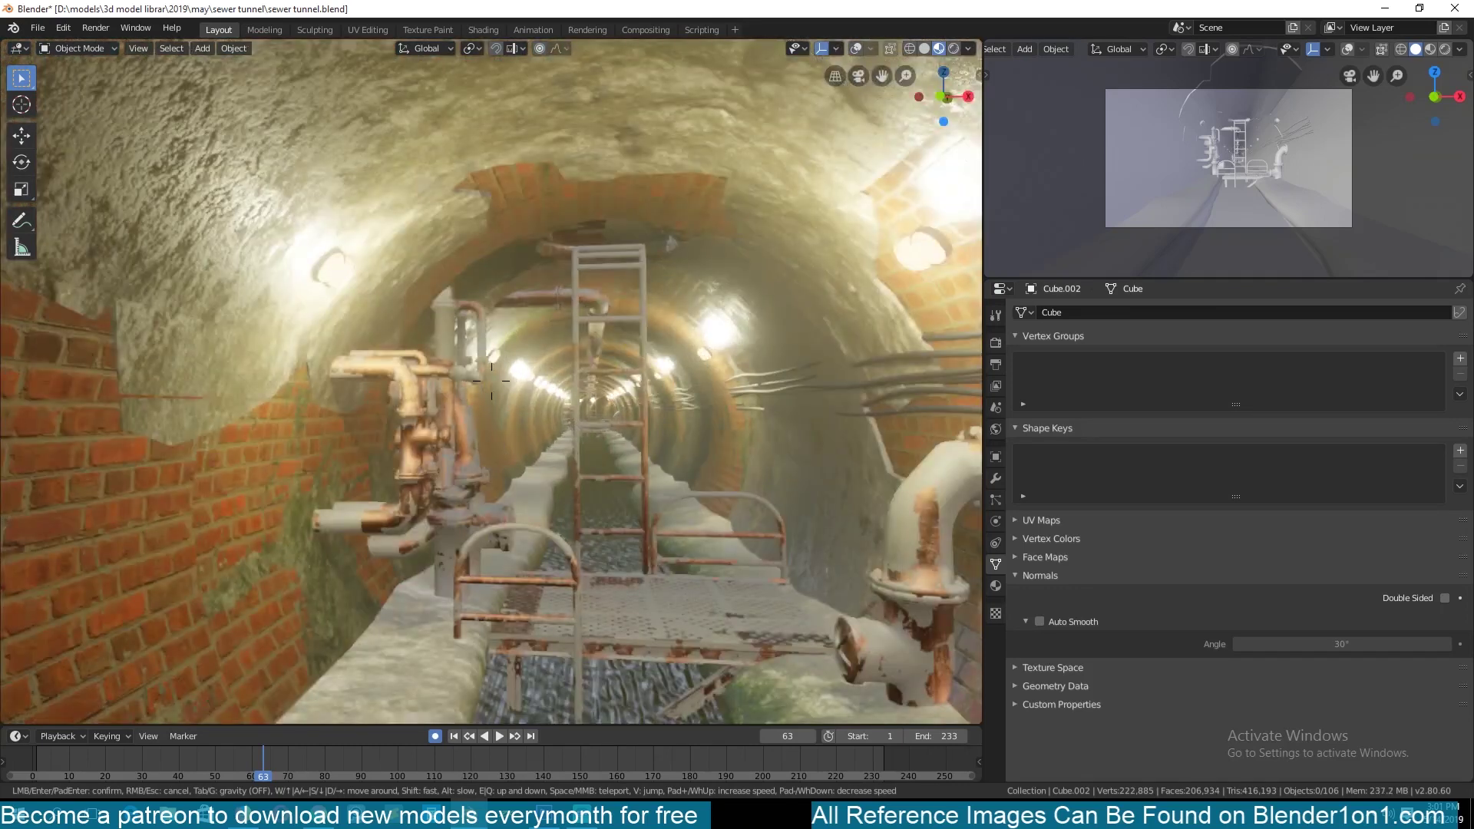
{"action": "key", "text": "Escape"}
- Turn off viewport Scene Lights and use Walk Navigation to get close to the walkway and pipes
{"action": "left_click", "coordinate": [968, 48]}
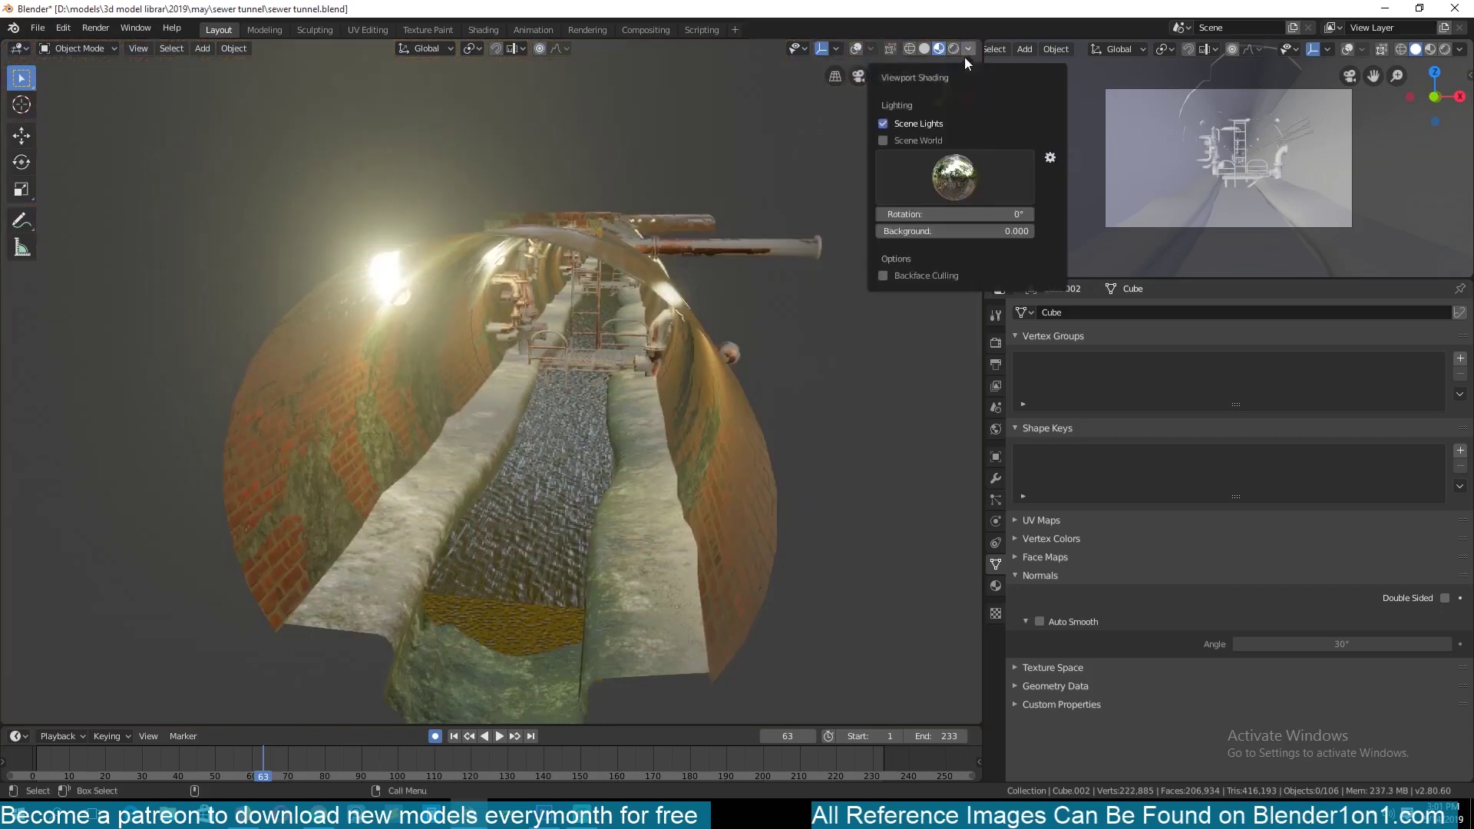
{"action": "left_click", "coordinate": [883, 124]}
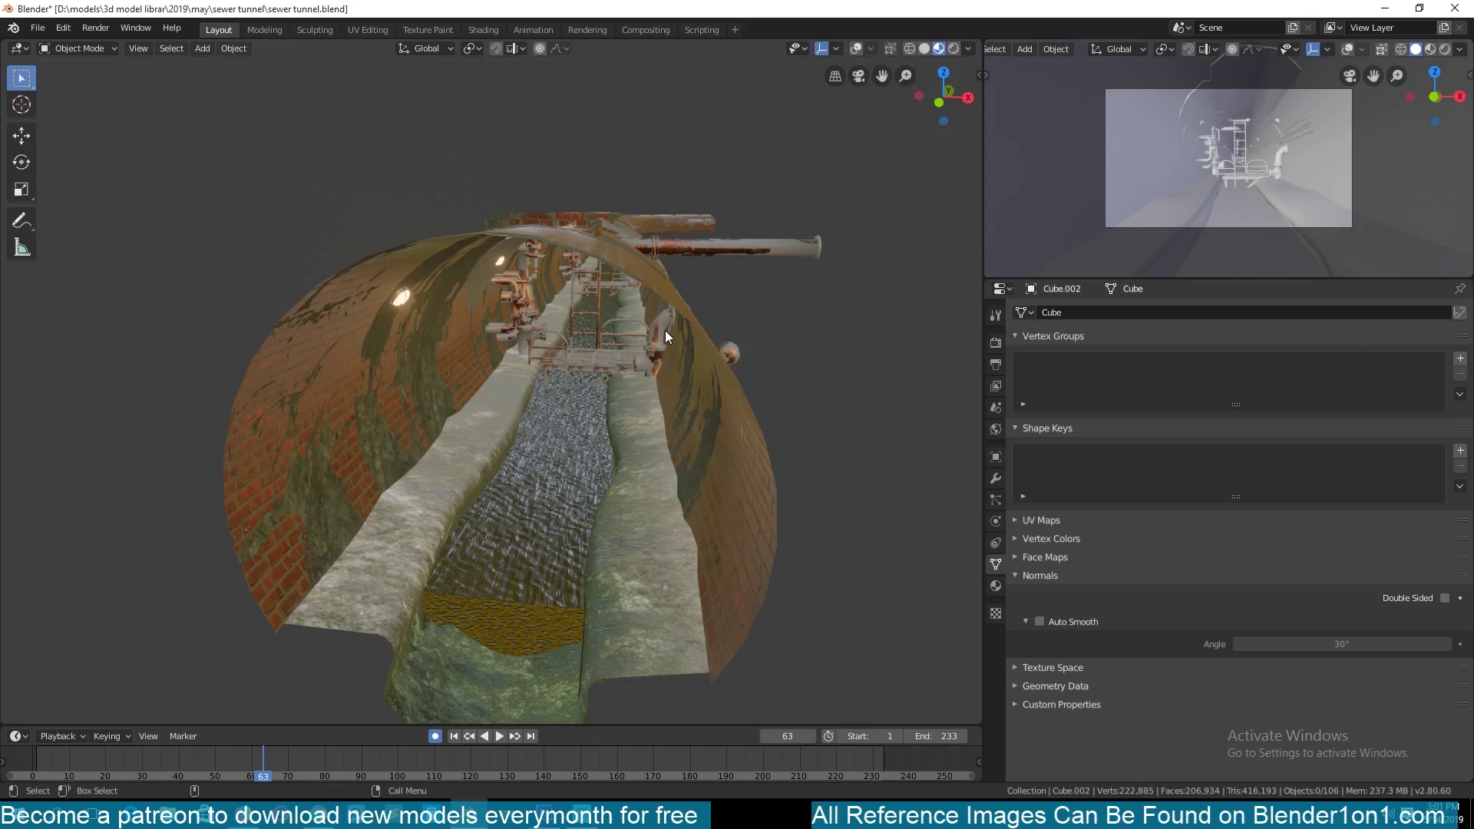
{"action": "key", "text": "F3"}
{"action": "left_click", "coordinate": [763, 358]}
{"action": "key", "text": "w"}
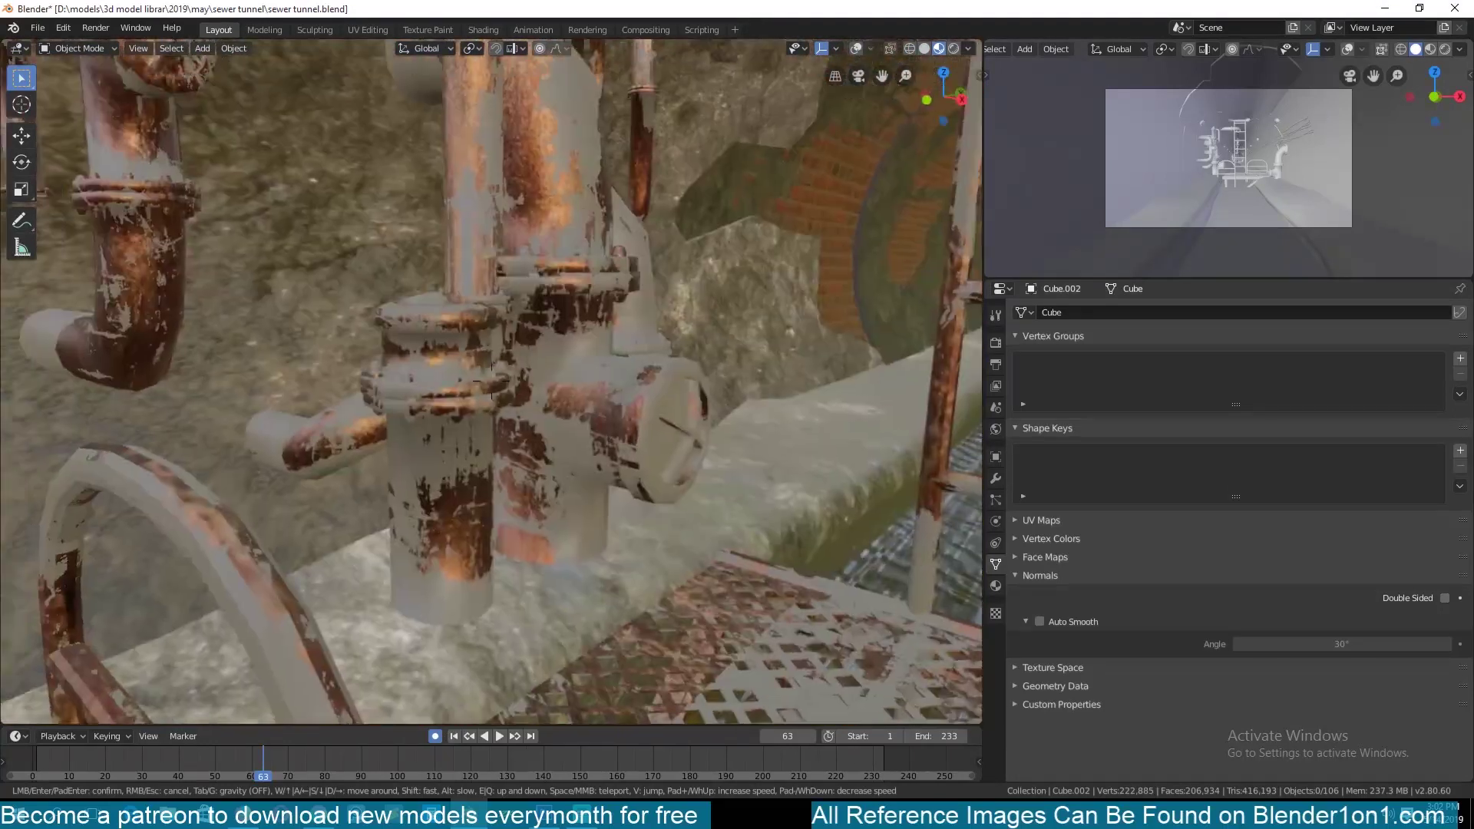
{"action": "key", "text": "Escape"}
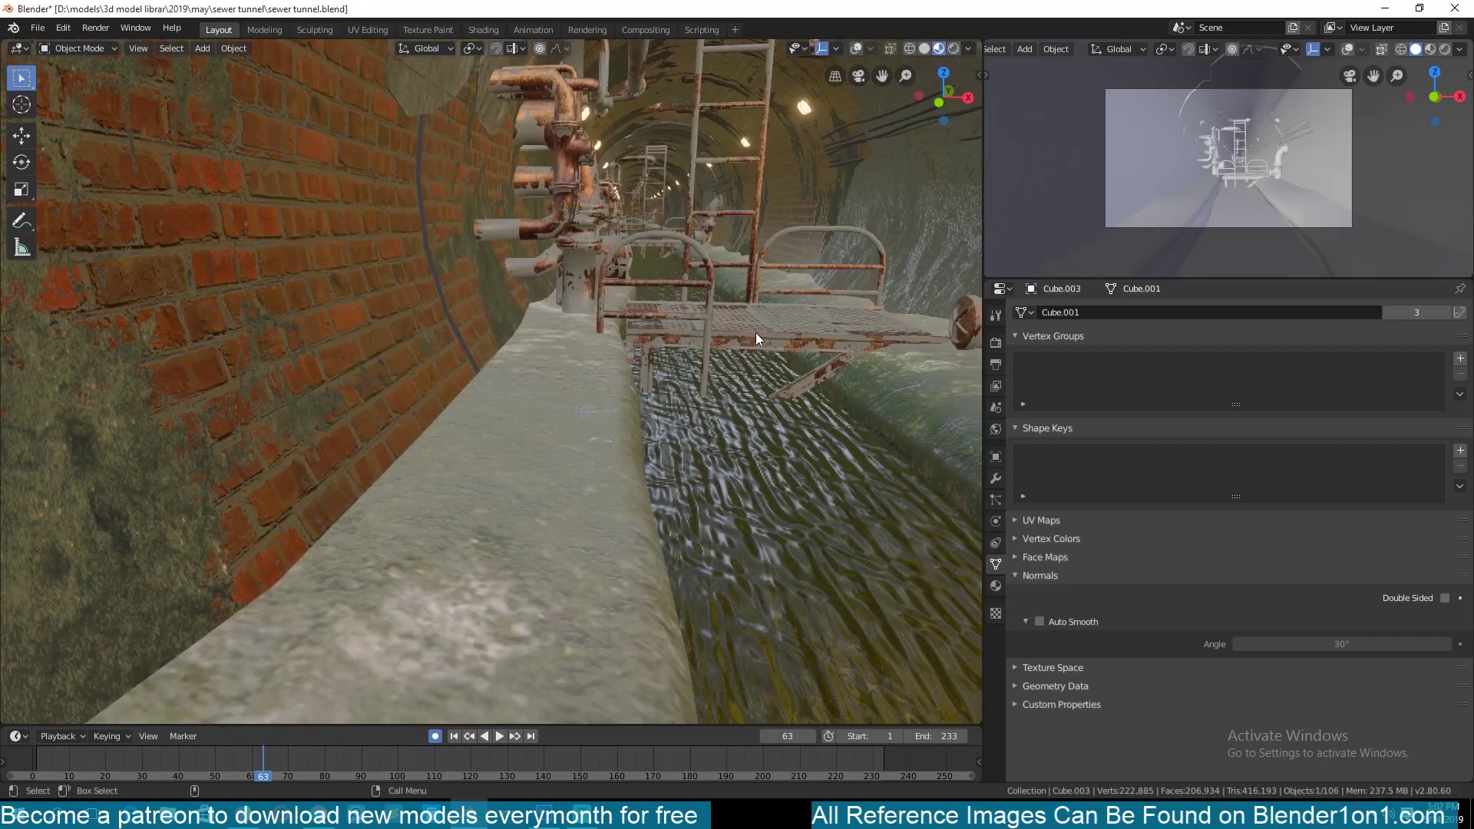
{"action": "middle_click_drag", "start_coordinate": [755, 333], "coordinate": [536, 544]}
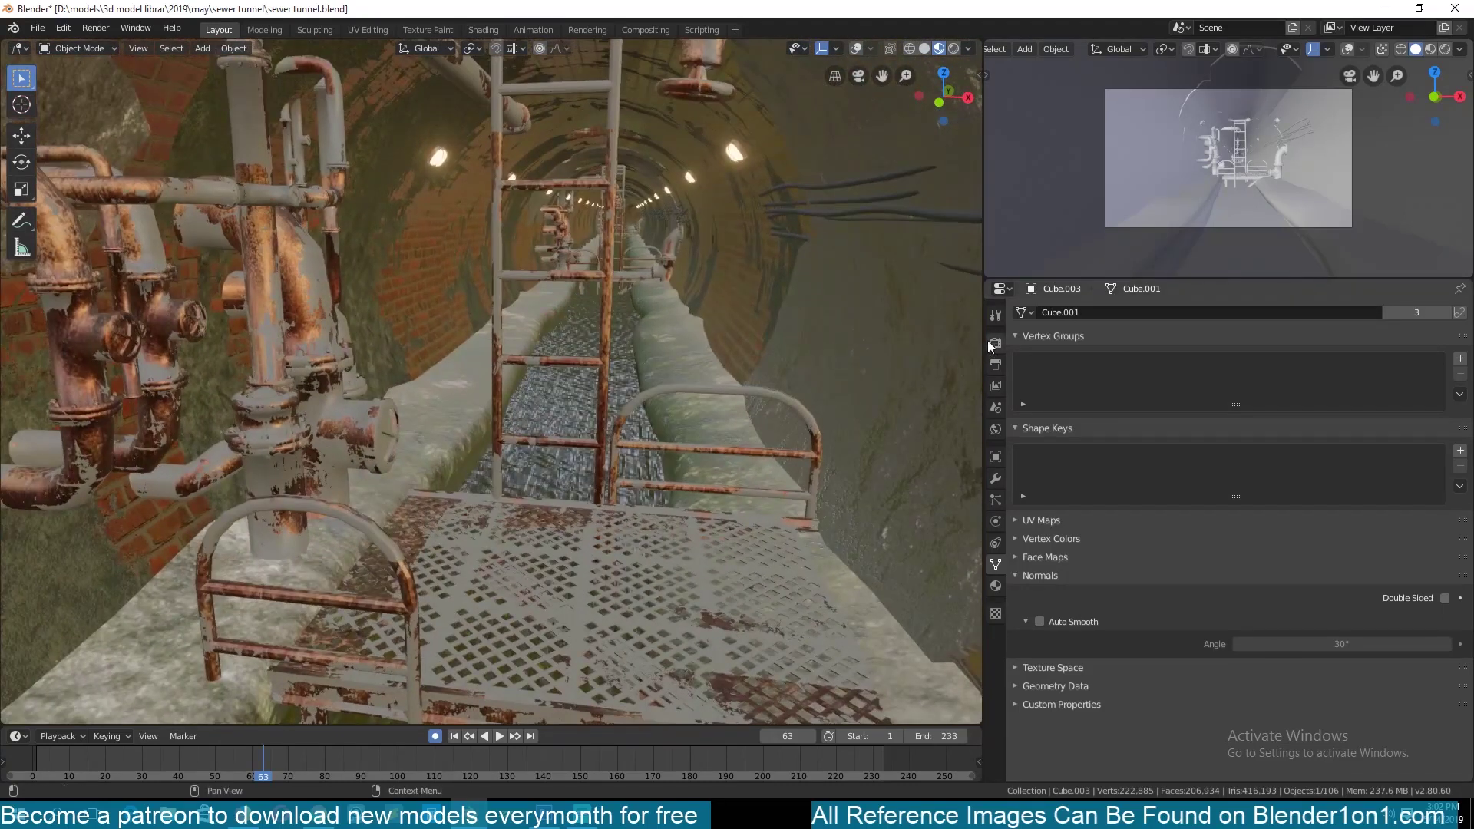
- View through the camera at frame 92 and enable Eevee AO, screen space reflections and volumetrics
{"action": "left_click", "coordinate": [992, 343]}
{"action": "key", "text": "KP_0"}
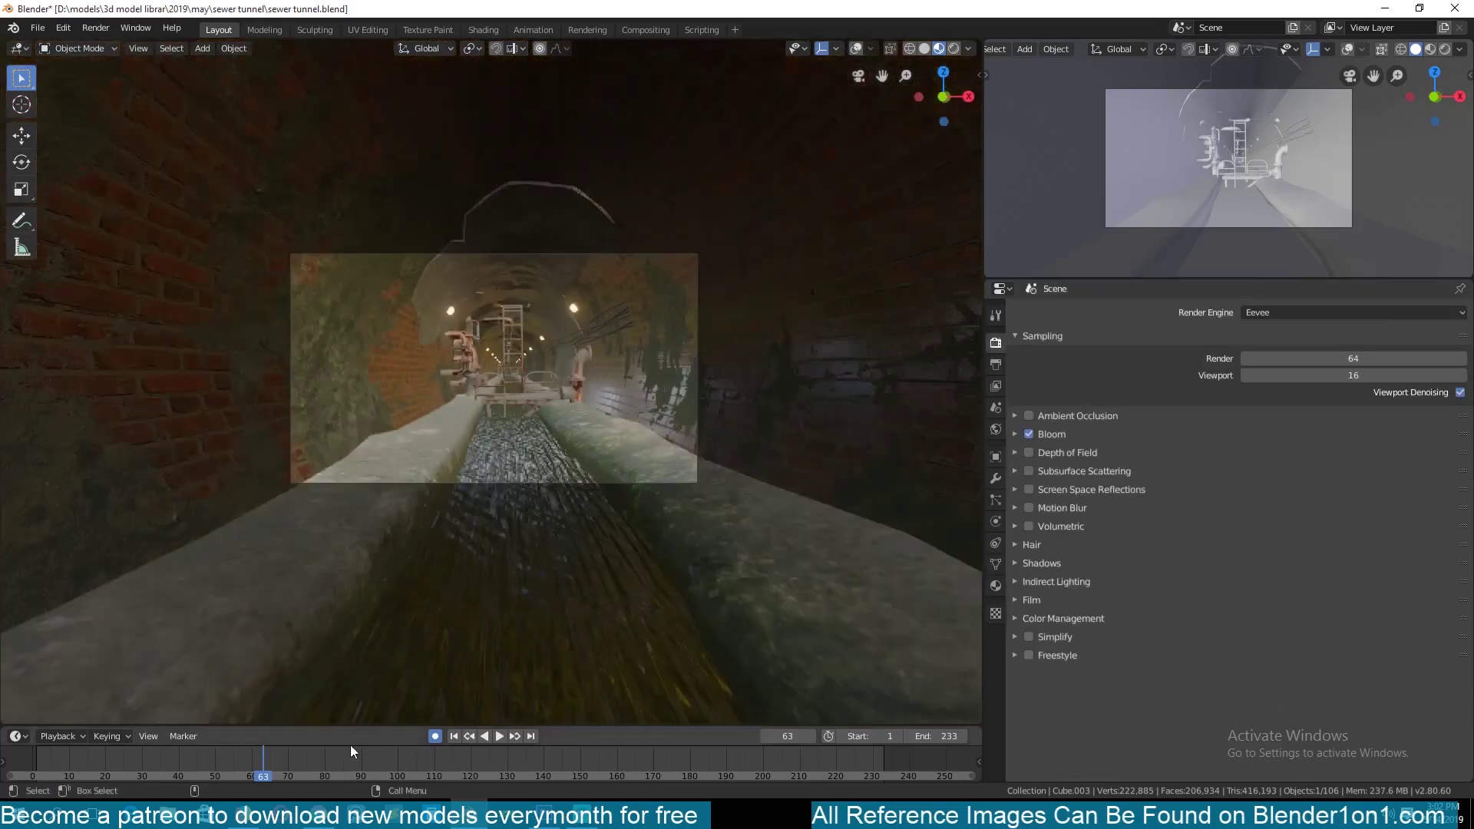
{"action": "key", "text": "space"}
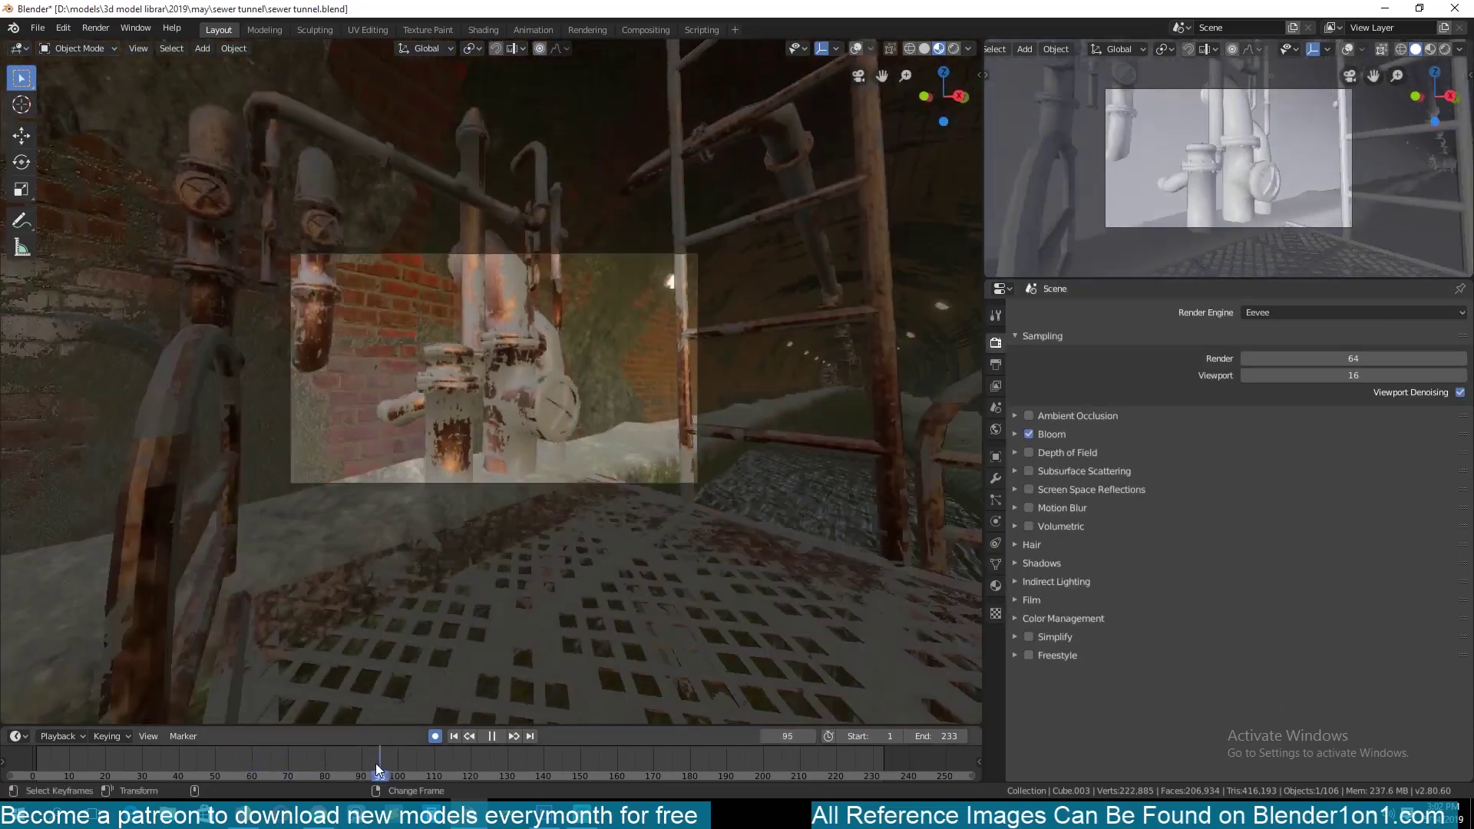
{"action": "left_click_drag", "start_coordinate": [377, 768], "coordinate": [369, 765]}
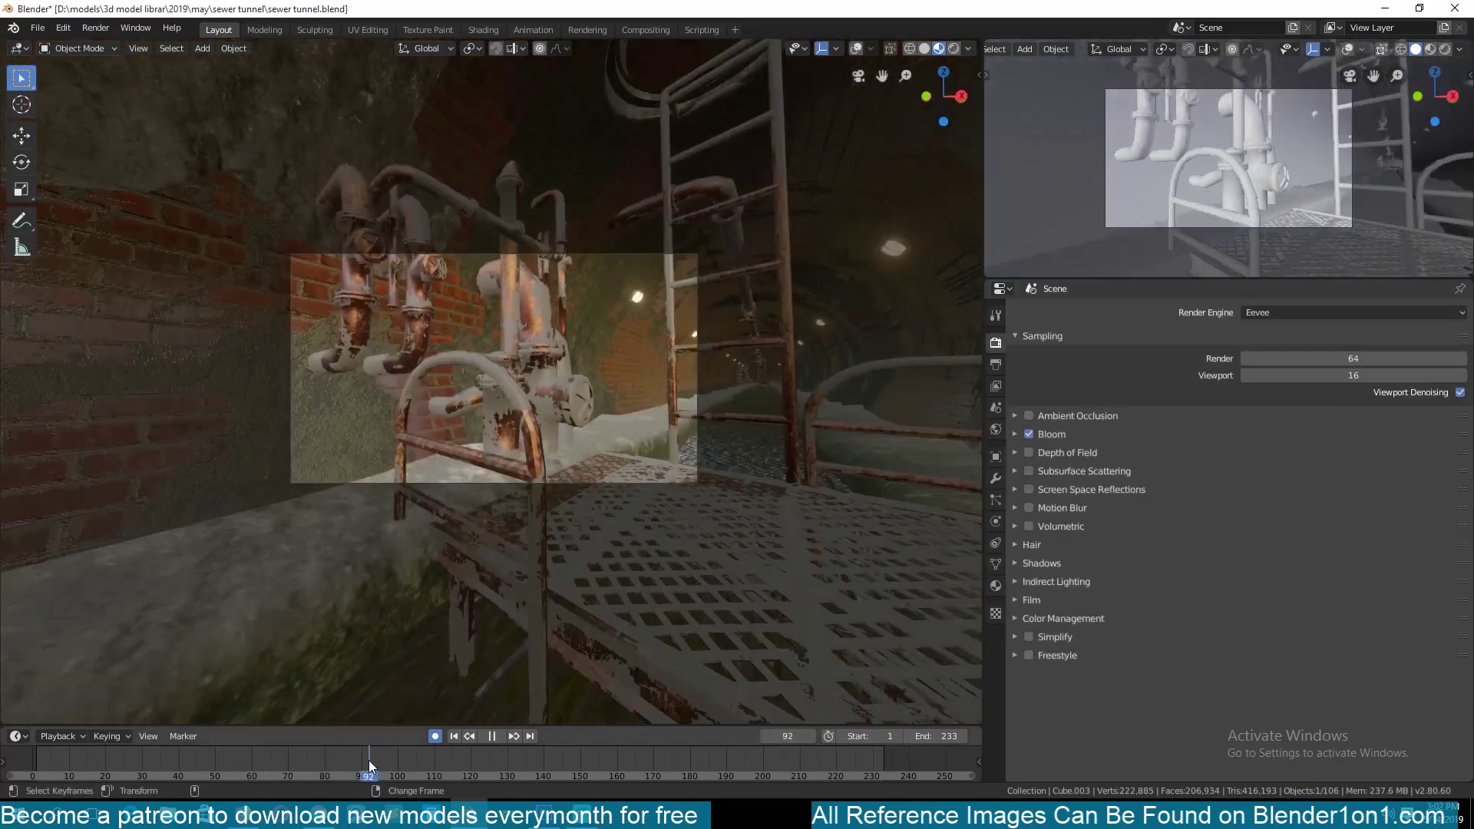
{"action": "left_click", "coordinate": [1031, 418]}
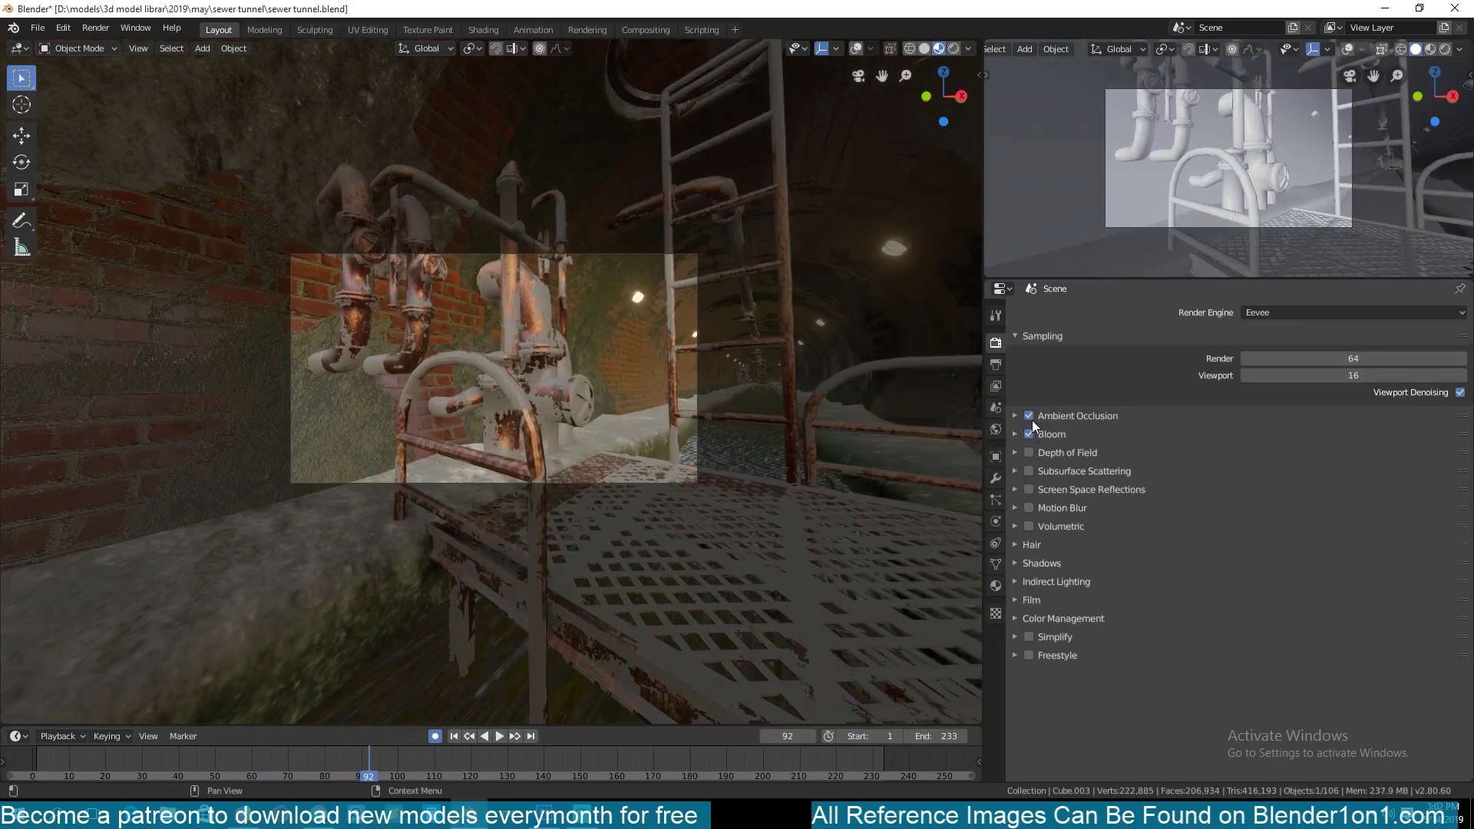
{"action": "left_click", "coordinate": [1030, 471]}
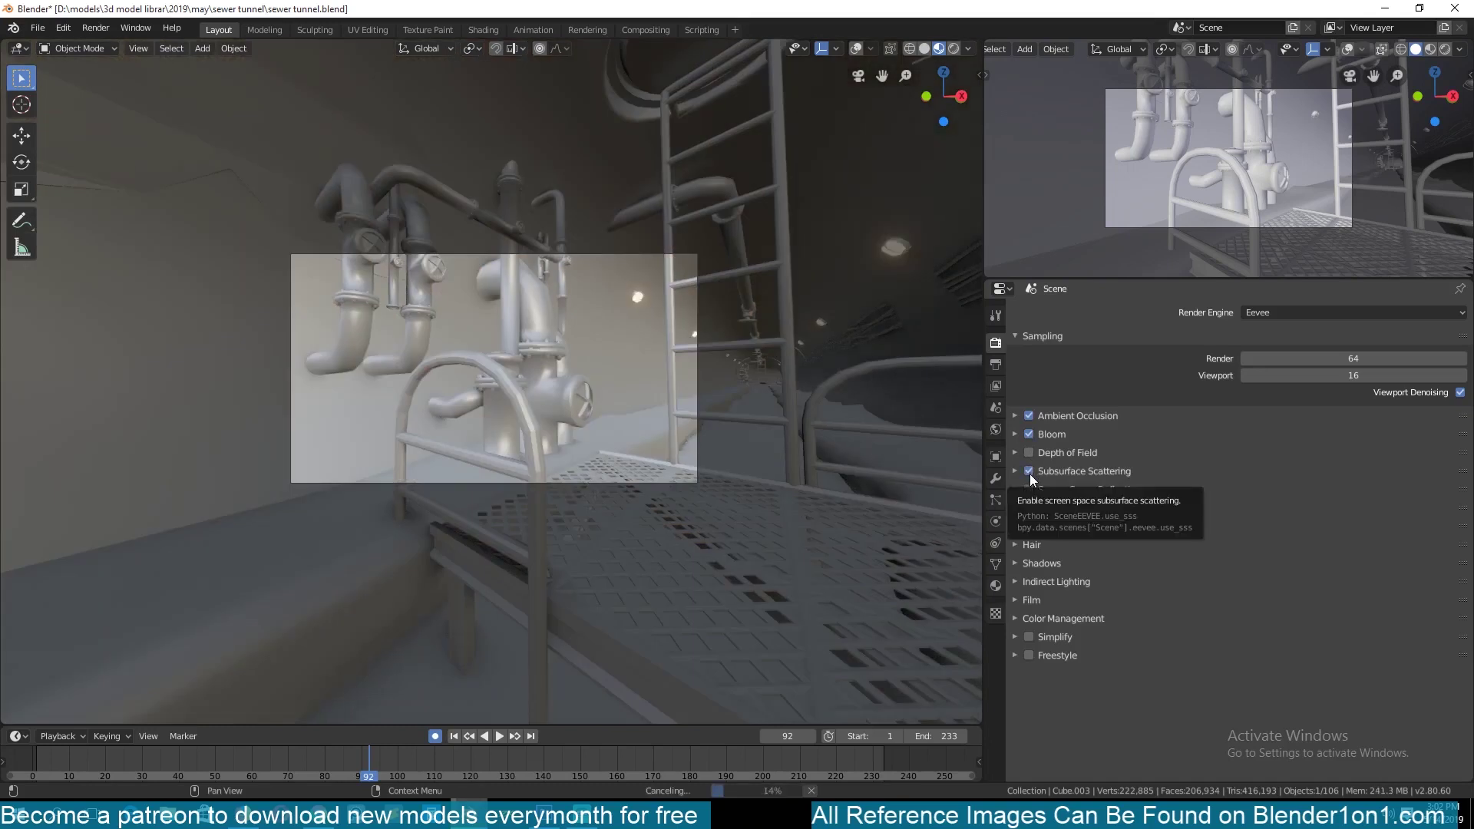
{"action": "left_click", "coordinate": [1029, 471]}
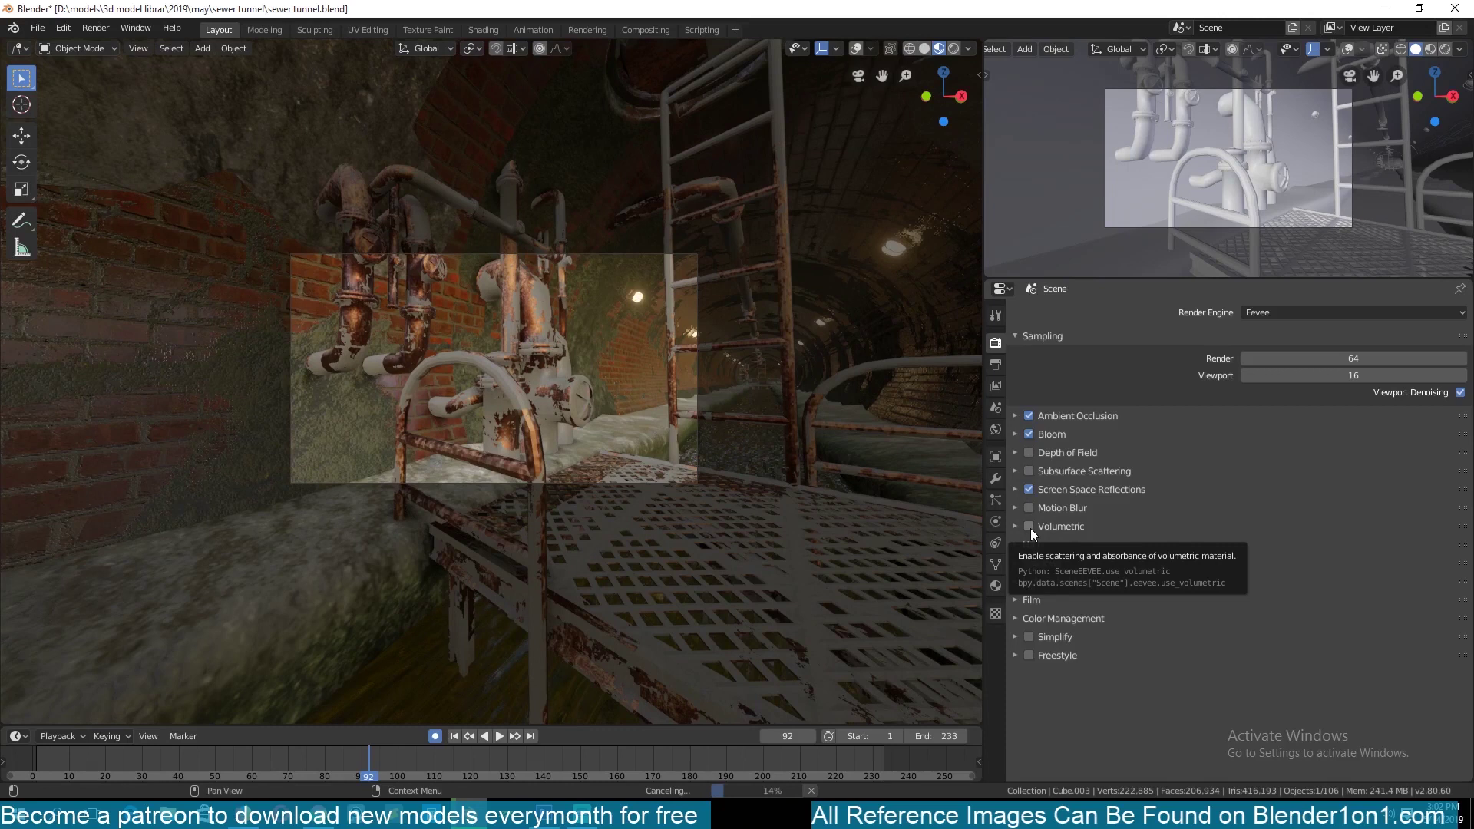
{"action": "left_click", "coordinate": [1029, 527]}
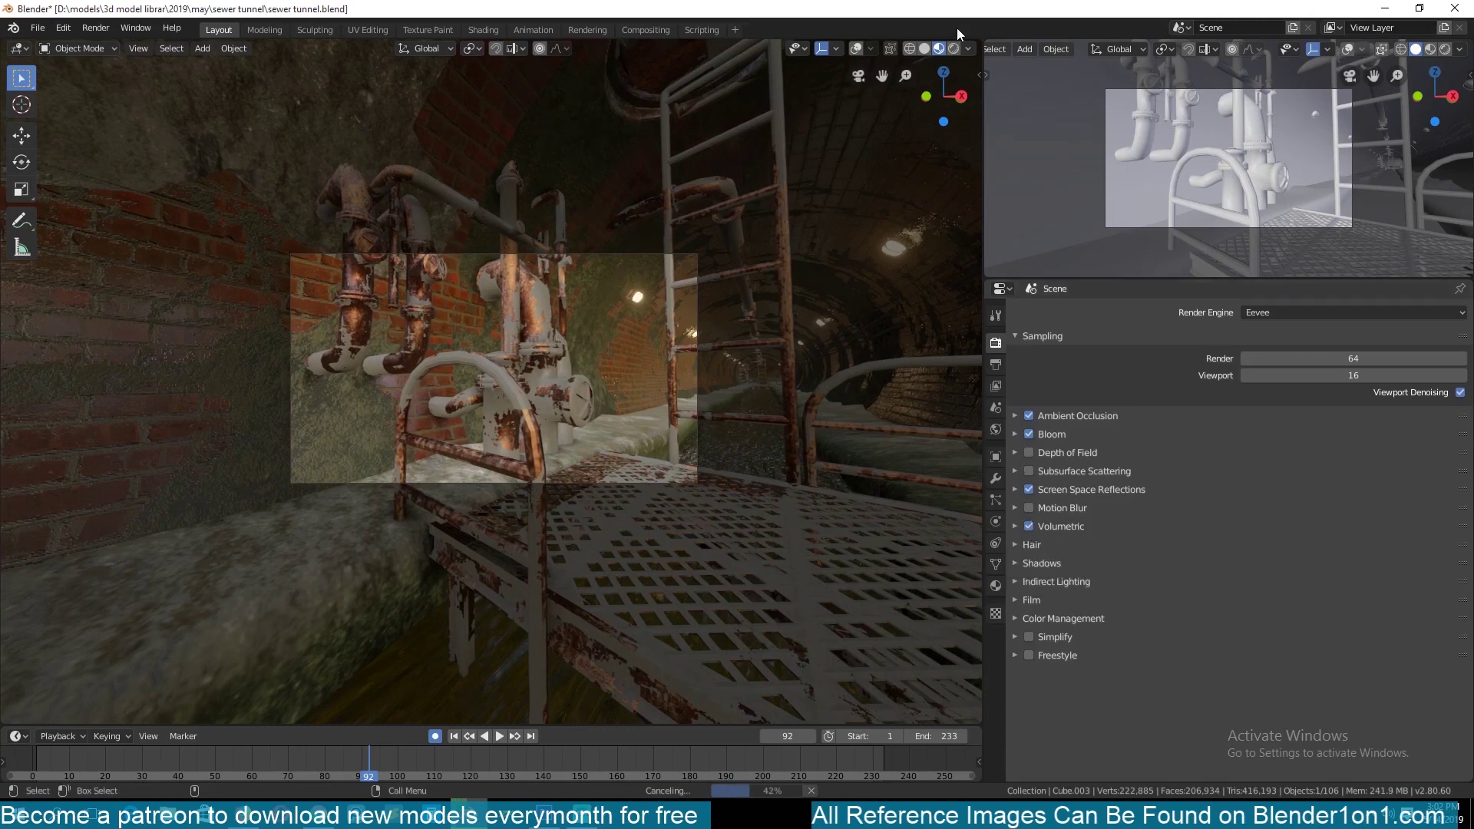
- Re-enable Scene Lights, turn on Motion Blur and preview in Rendered shading
{"action": "left_click", "coordinate": [968, 49]}
{"action": "left_click", "coordinate": [925, 120]}
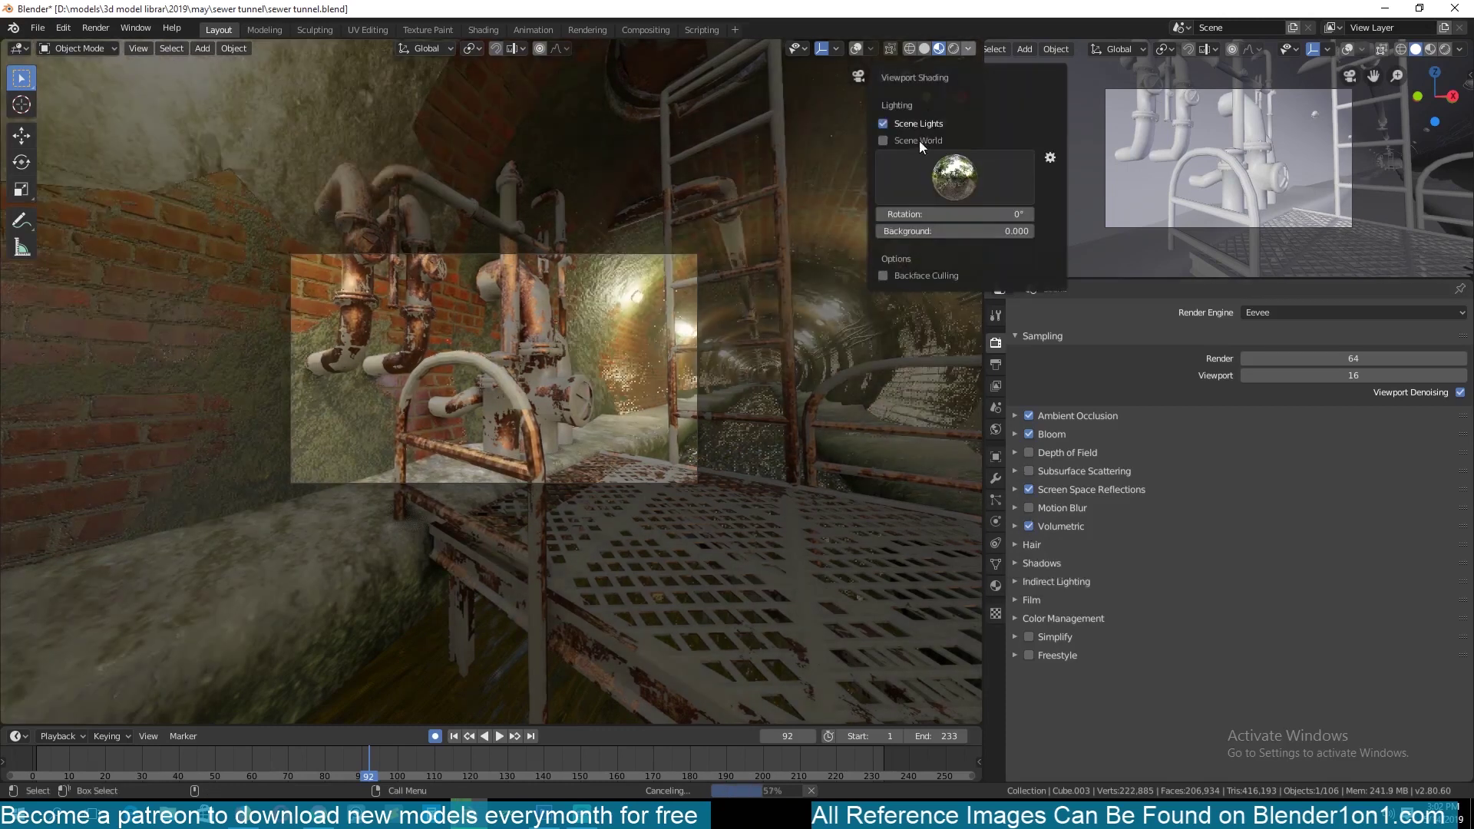
{"action": "left_click", "coordinate": [1029, 507]}
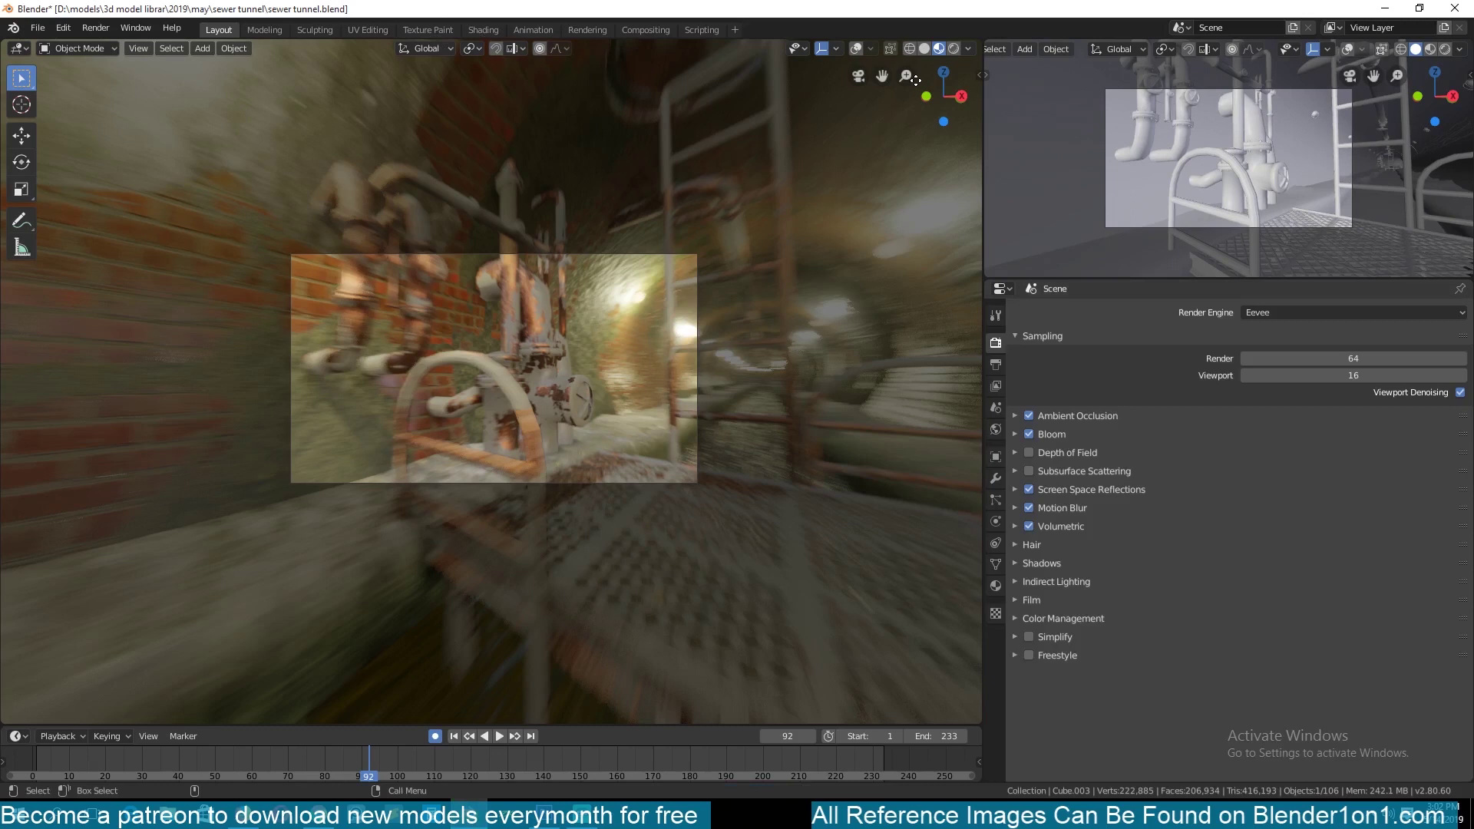
{"action": "left_click", "coordinate": [952, 48]}
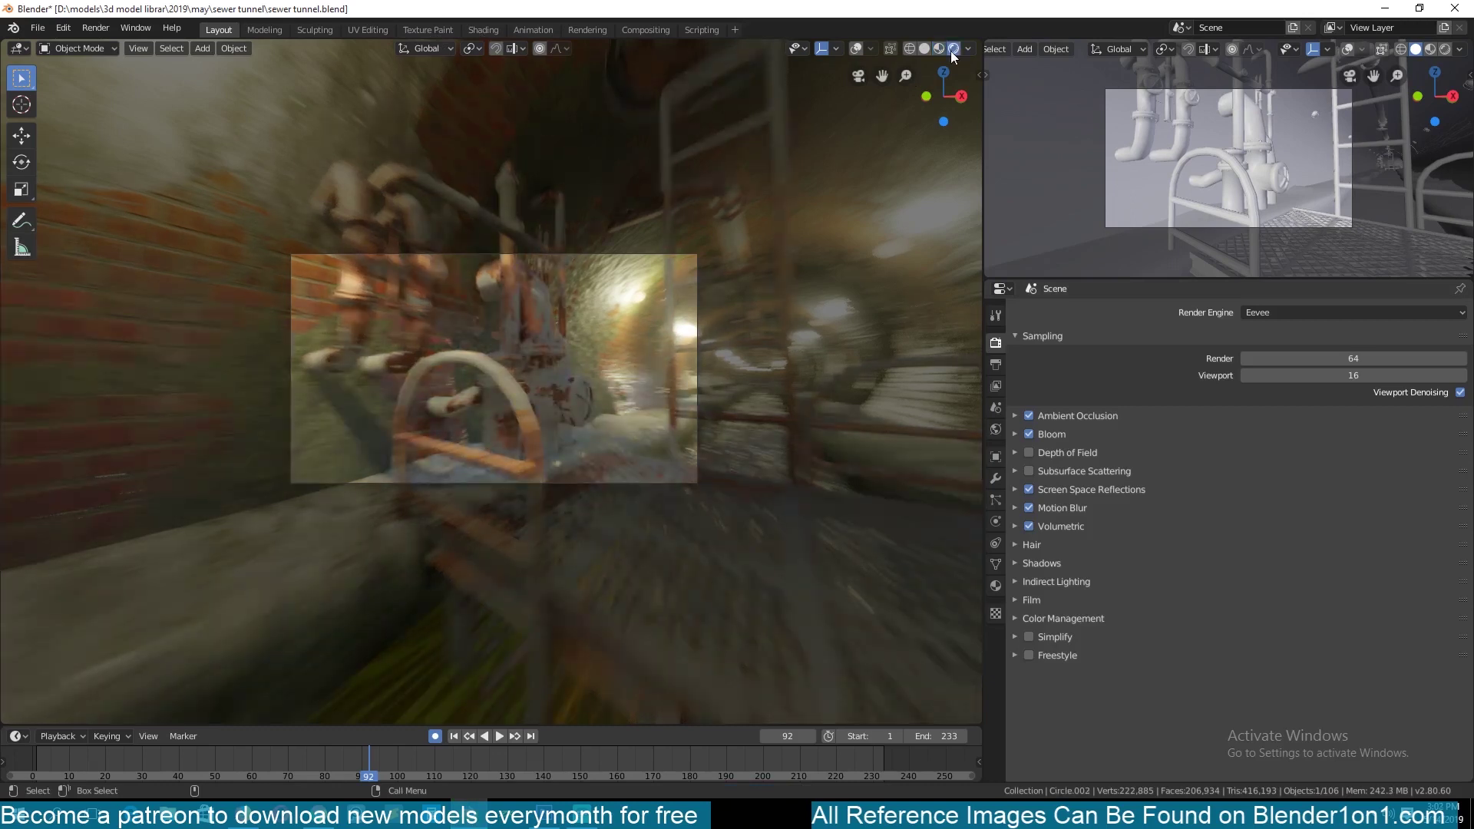
- In the Shading workspace, set the viewport to Rendered and play the camera flythrough
{"action": "left_click", "coordinate": [481, 32]}
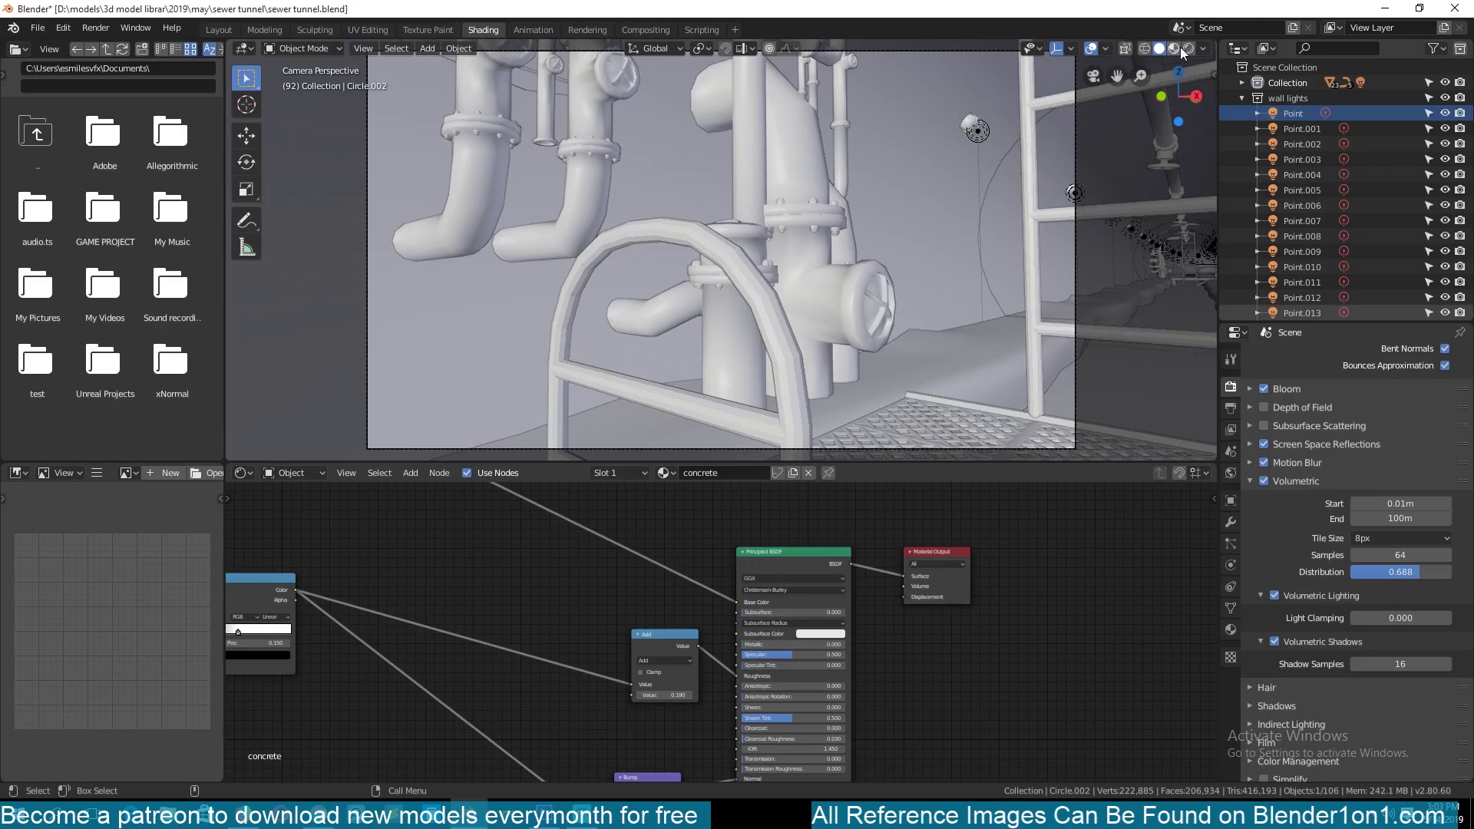
{"action": "left_click", "coordinate": [1180, 50]}
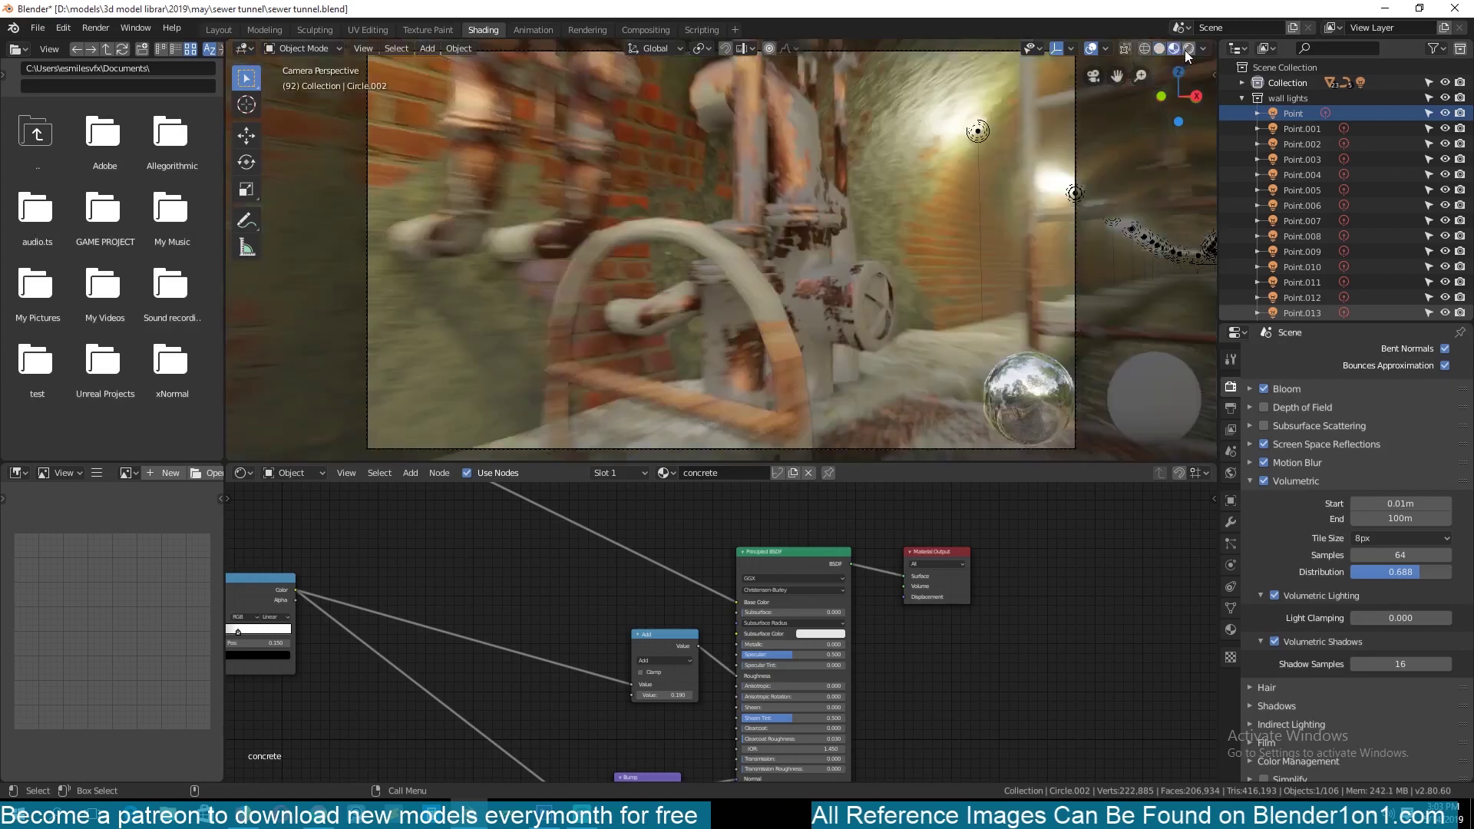
{"action": "left_click", "coordinate": [1185, 49]}
{"action": "scroll", "coordinate": [813, 421], "scroll_direction": "down", "scroll_amount": 2}
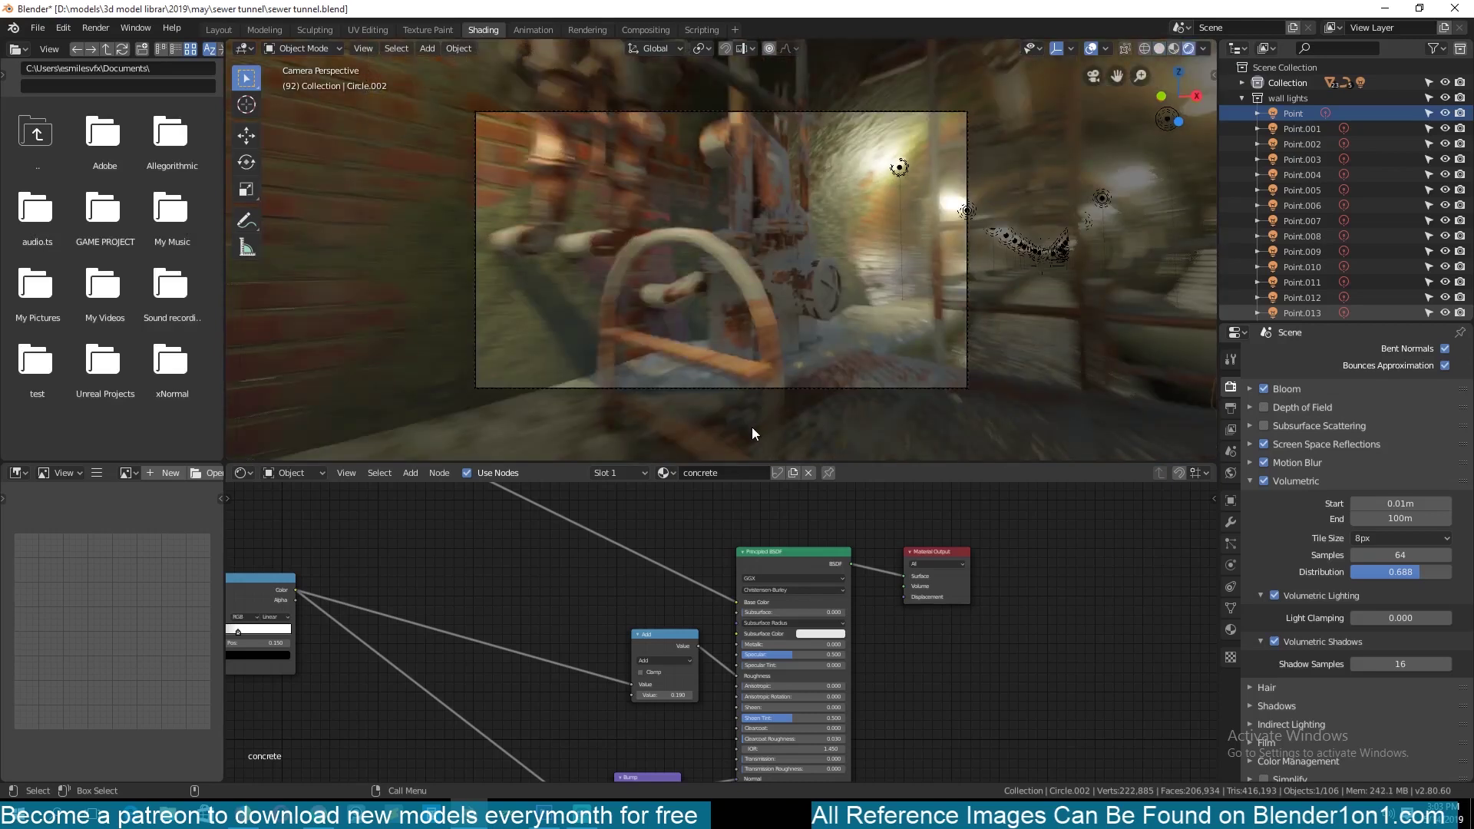
{"action": "key", "text": "space"}
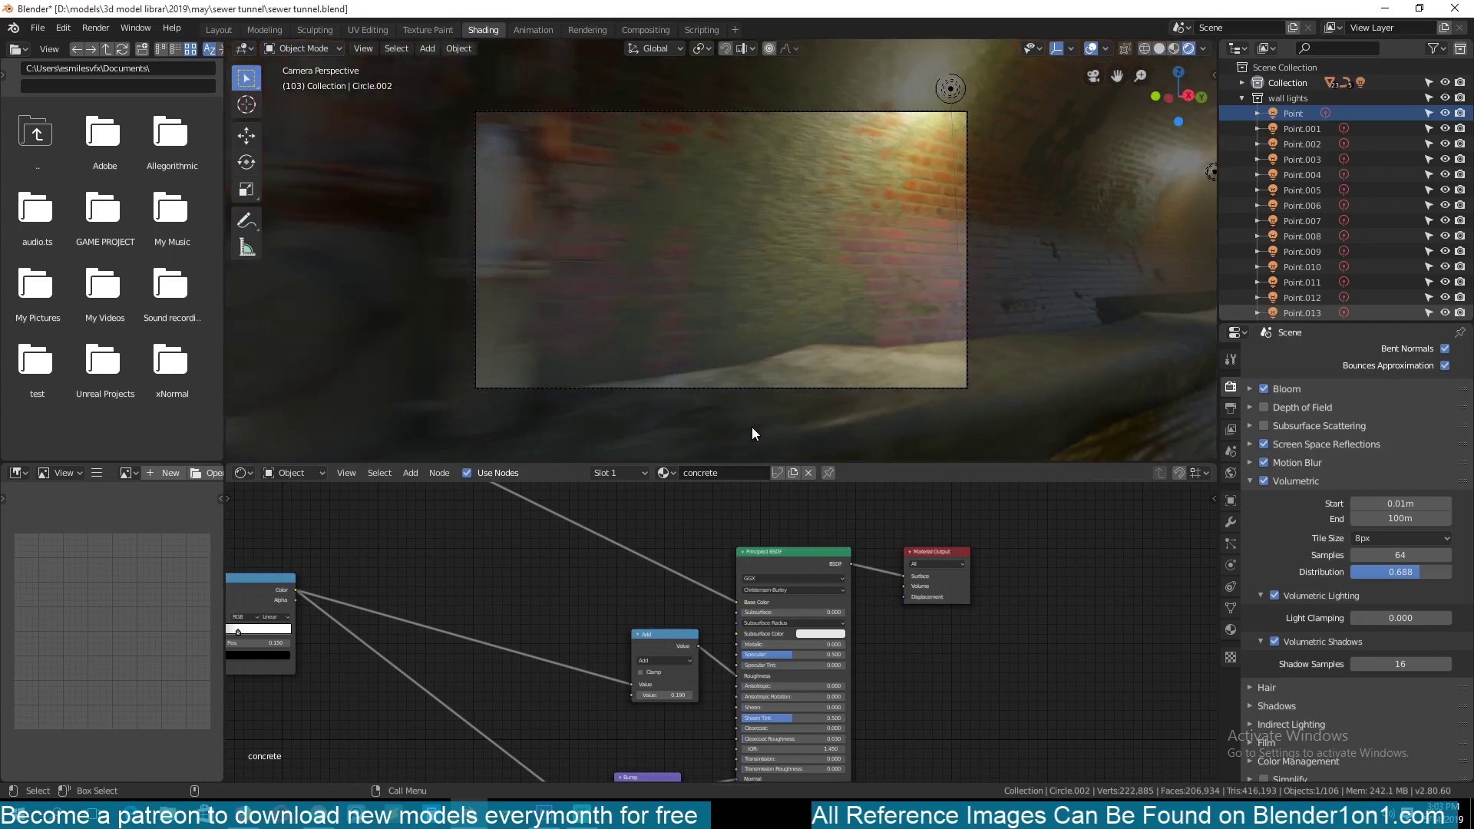